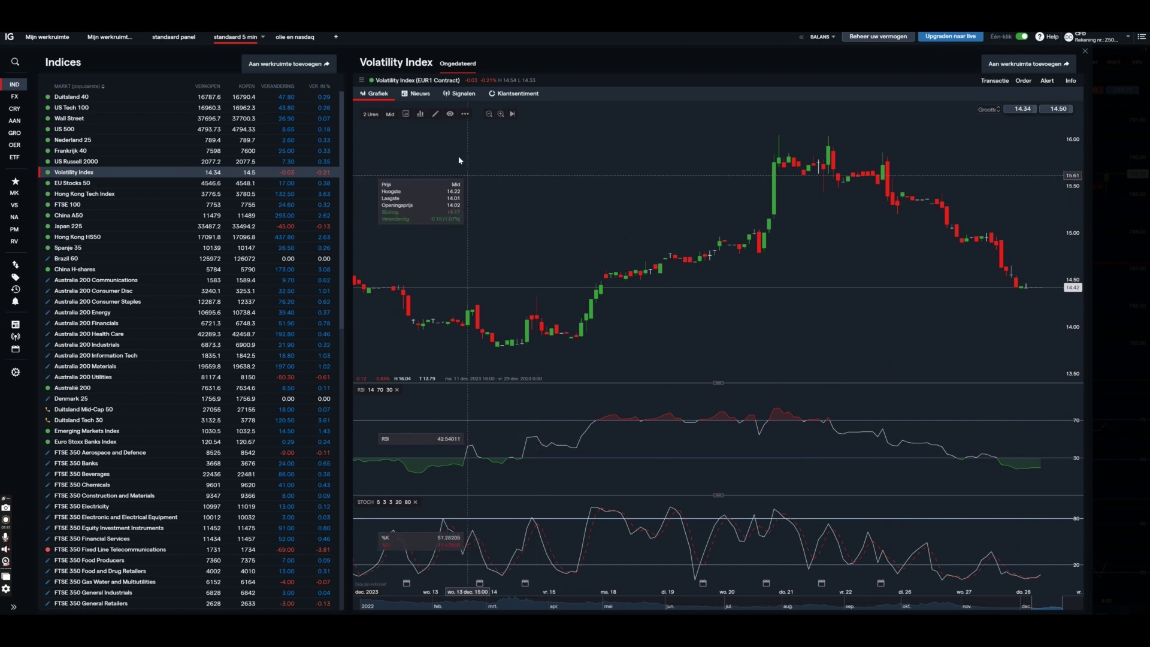
Set the Volatility Index chart to the daily interval and view the charts of Duitsland 40 and Nederland 25.
left_click(370, 114)
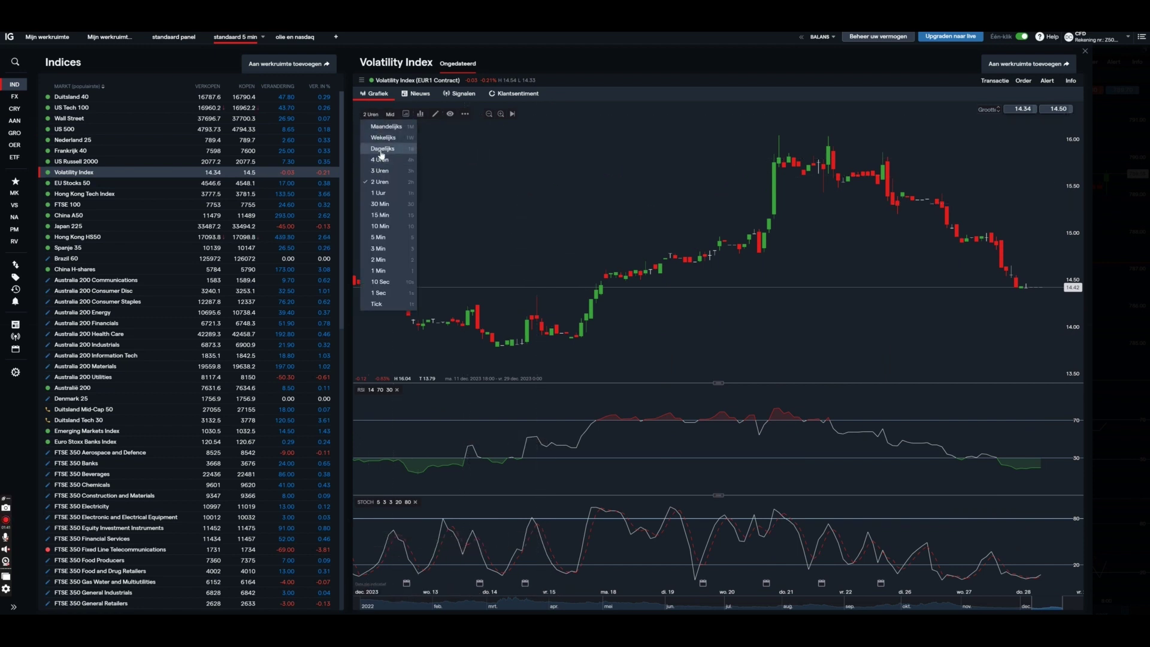
left_click(381, 152)
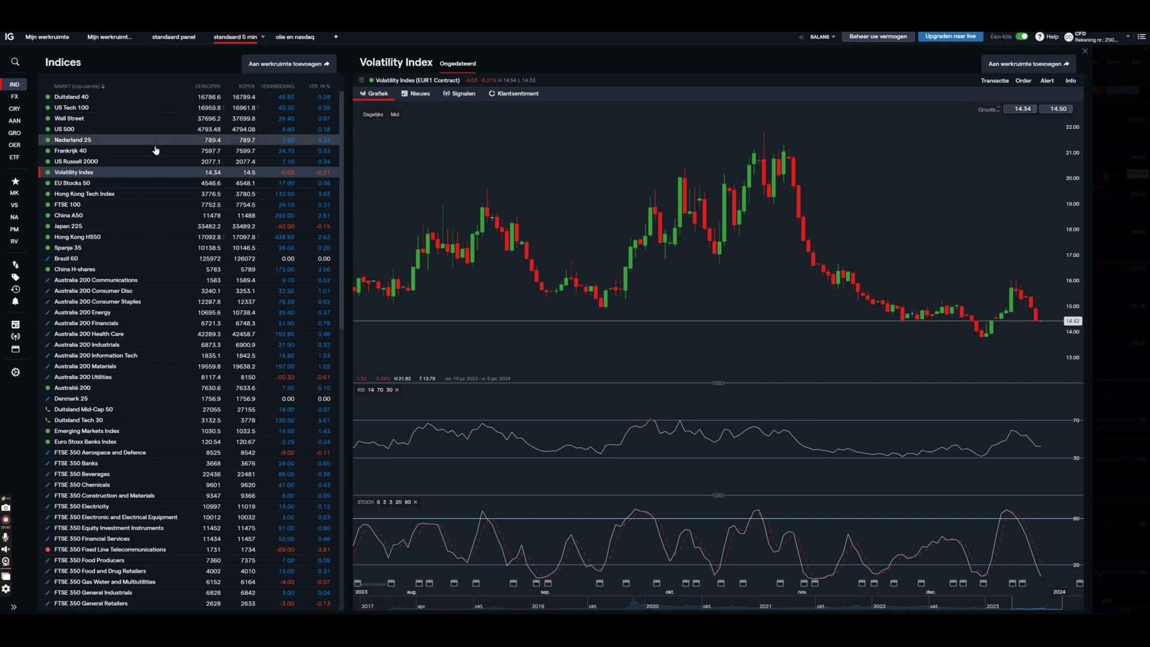
left_click(161, 100)
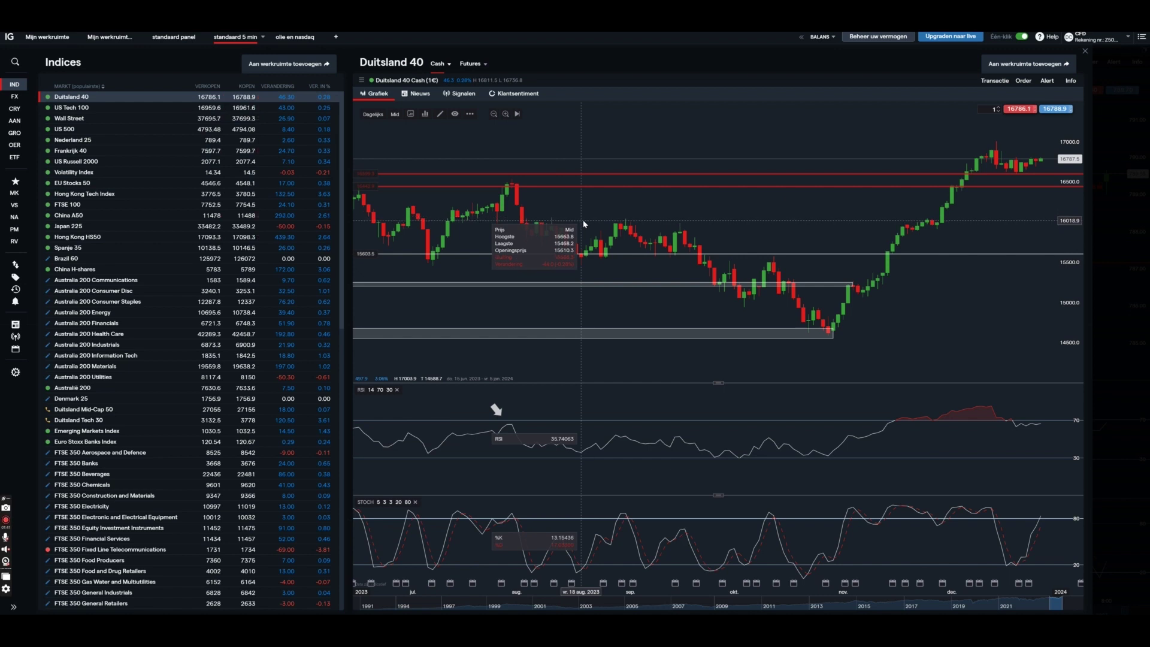
left_click(197, 141)
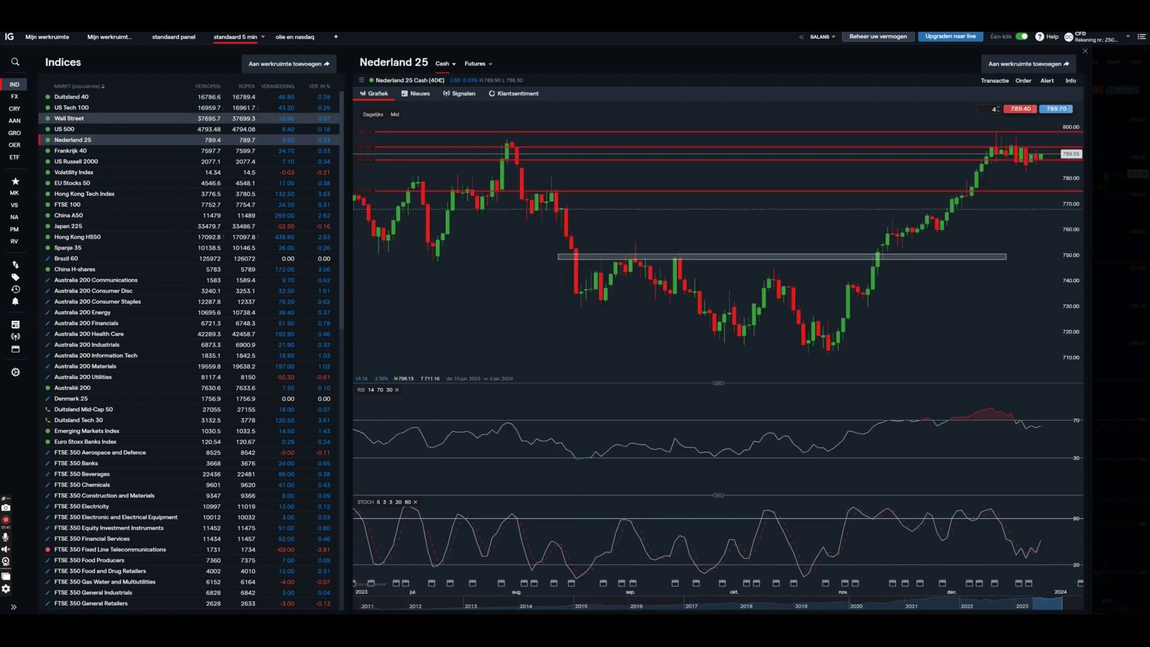
Switch to DEGIRO and review the shares, options, trackers and corporate actions in the portfolio.
key("alt+Tab")
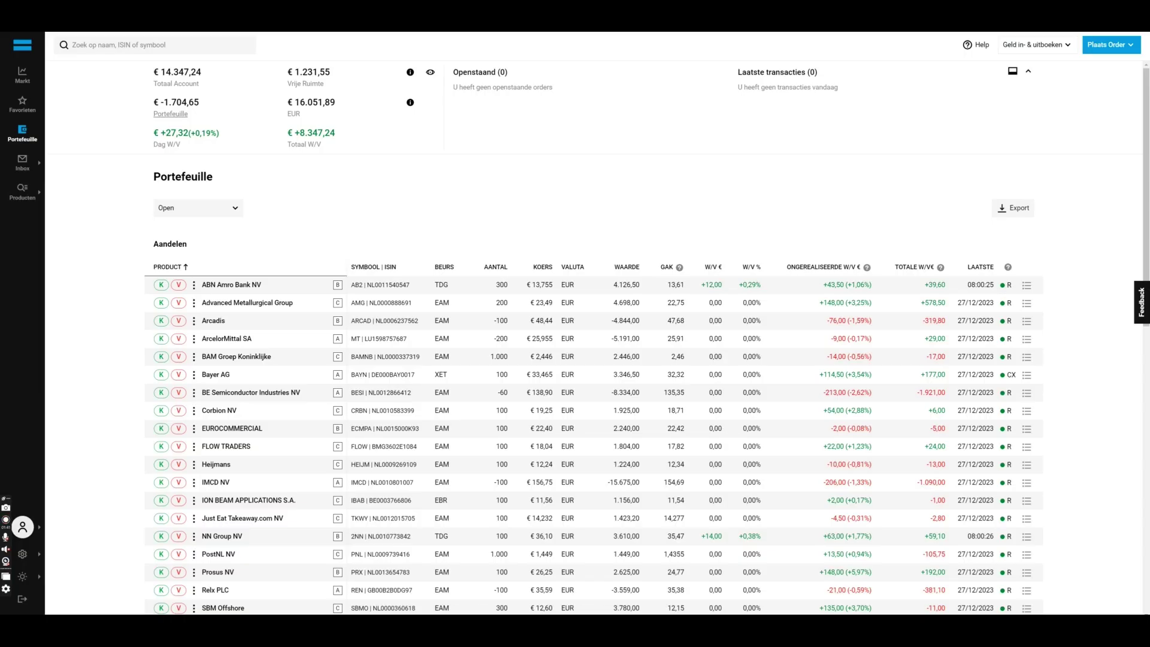
scroll(662, 221, "down", 3)
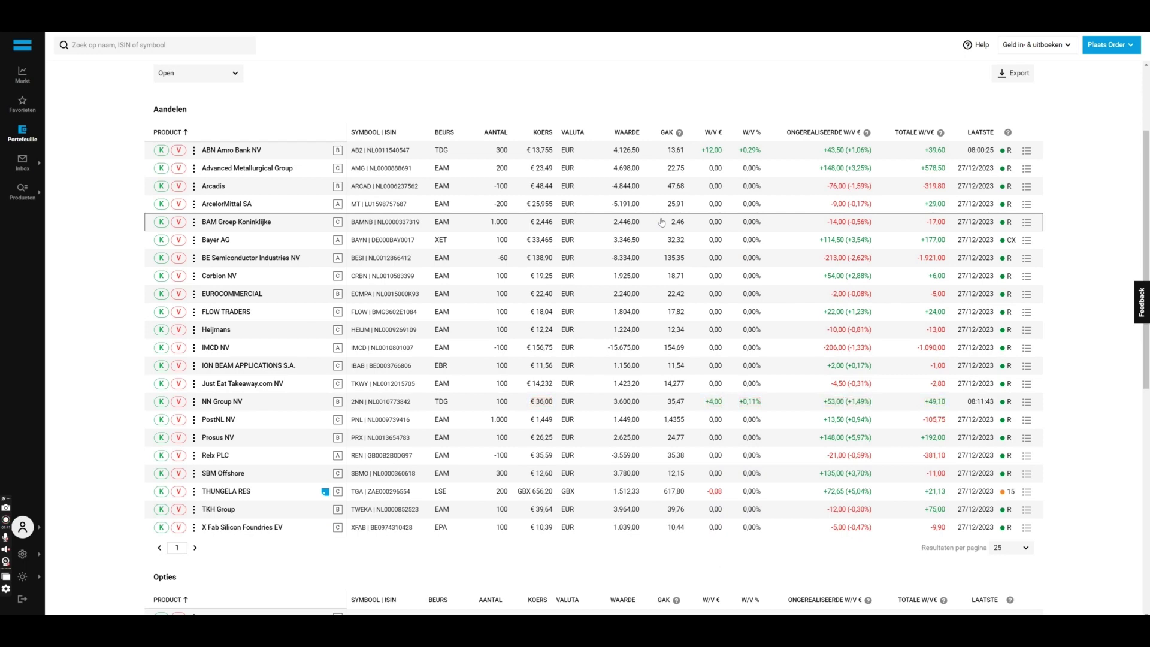
scroll(658, 230, "down", 3)
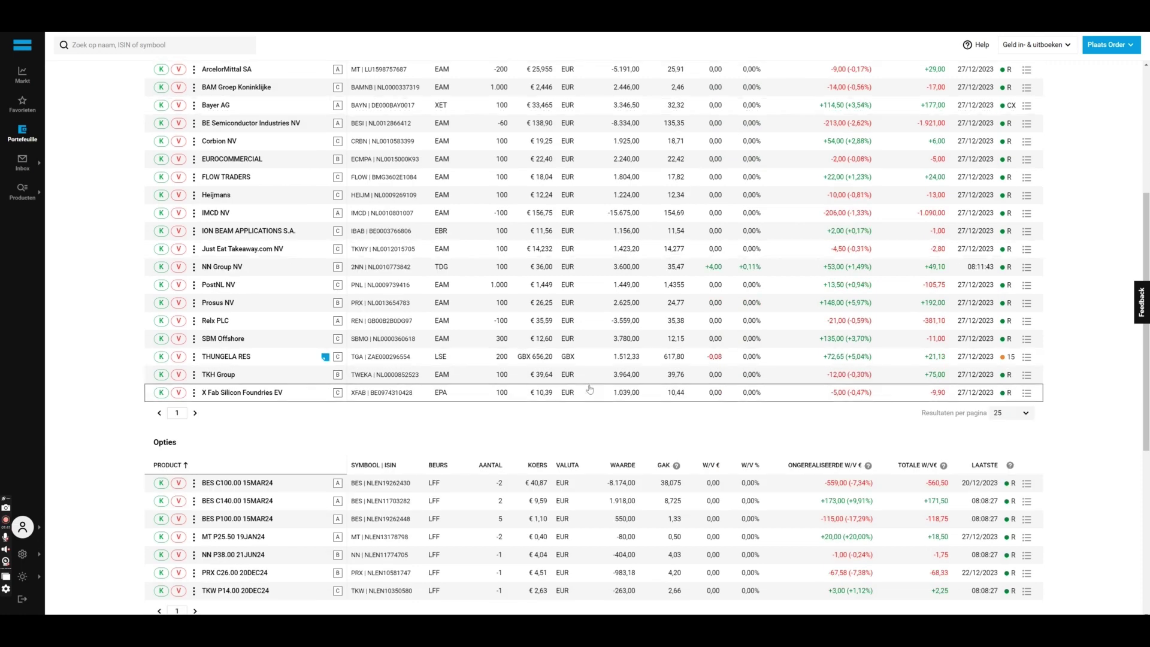
scroll(599, 435, "down", 1)
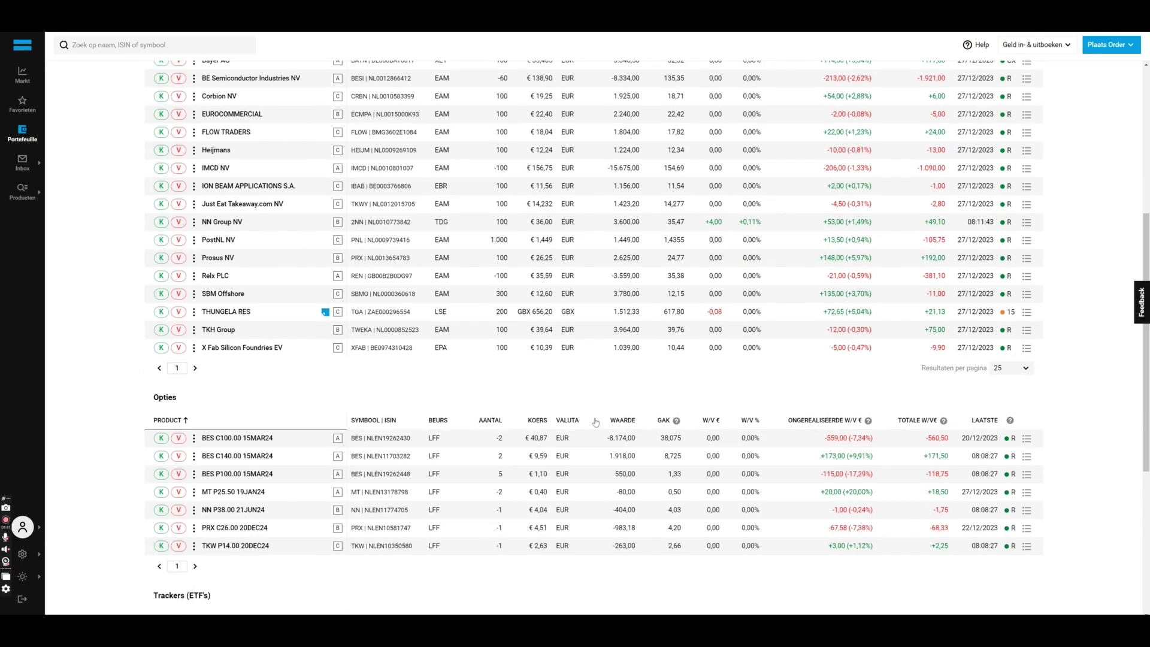
scroll(595, 423, "down", 3)
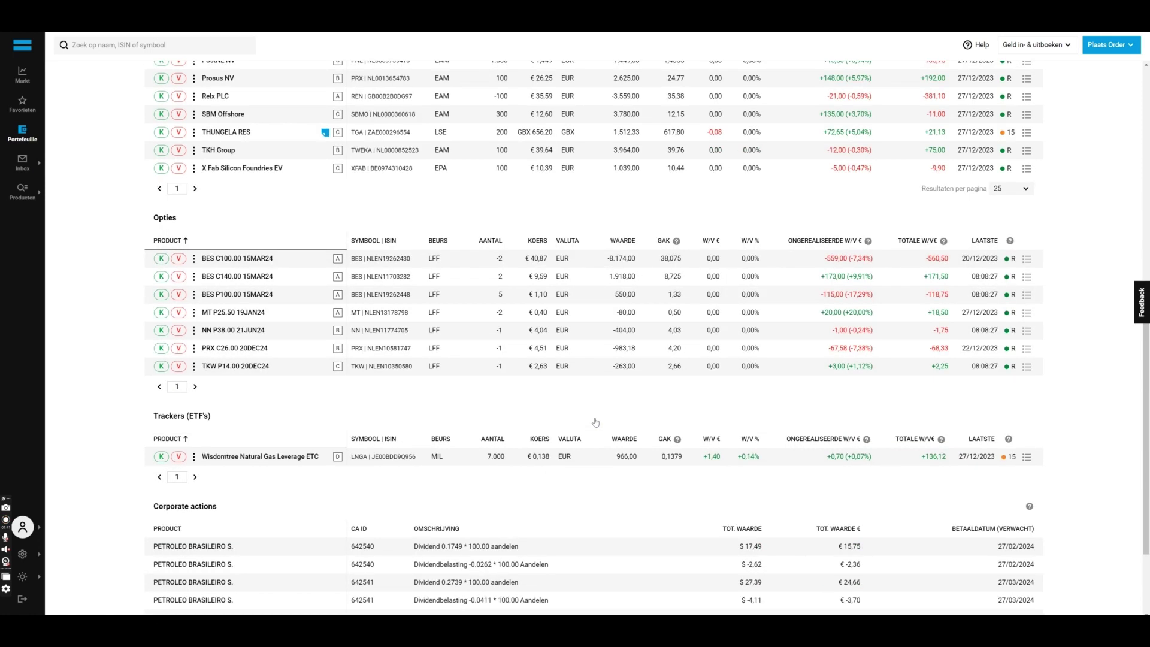
scroll(597, 422, "down", 2)
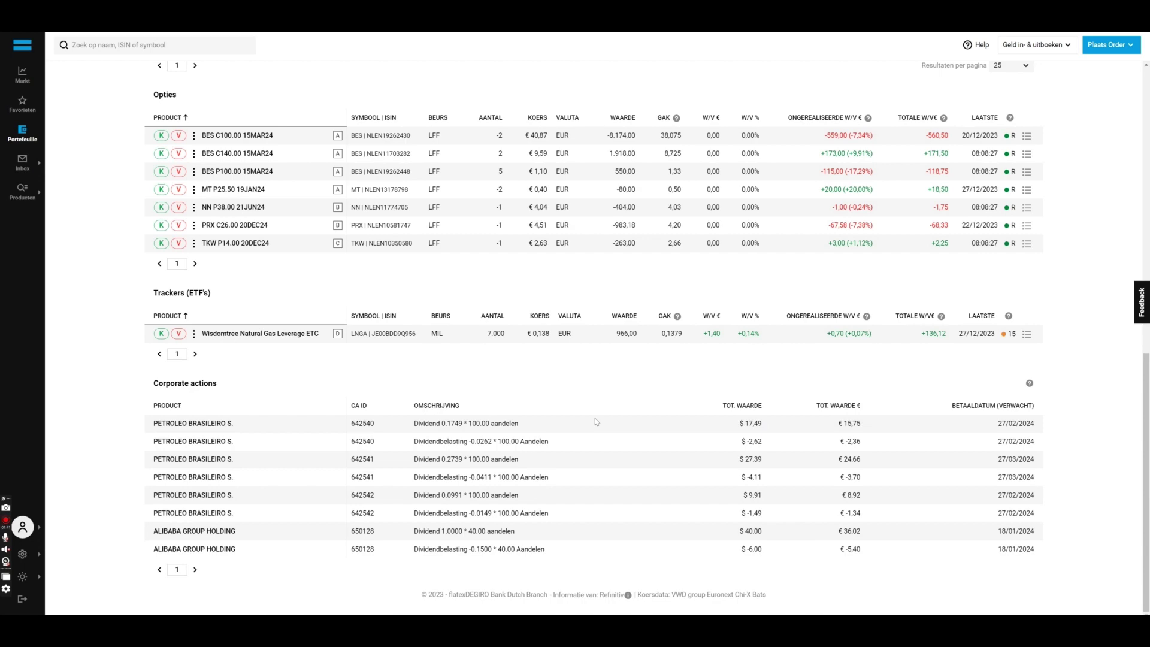
scroll(597, 421, "up", 15)
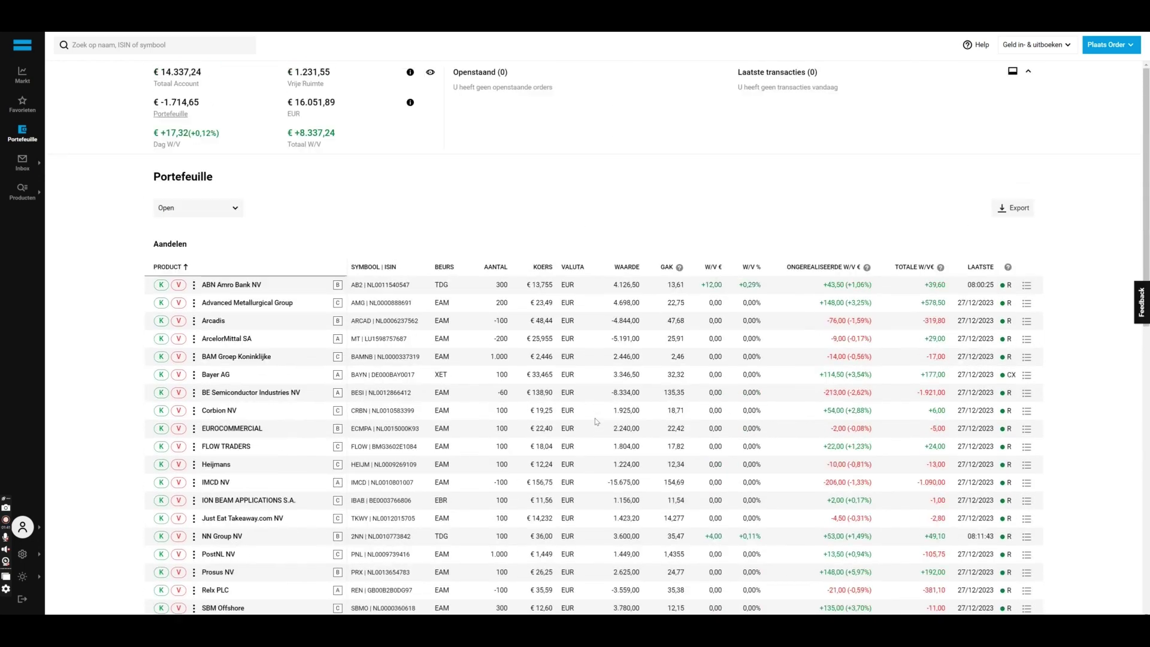
Open the transactions overview from the latest transactions and select the A28 C784 28DEC23 option.
left_click(778, 73)
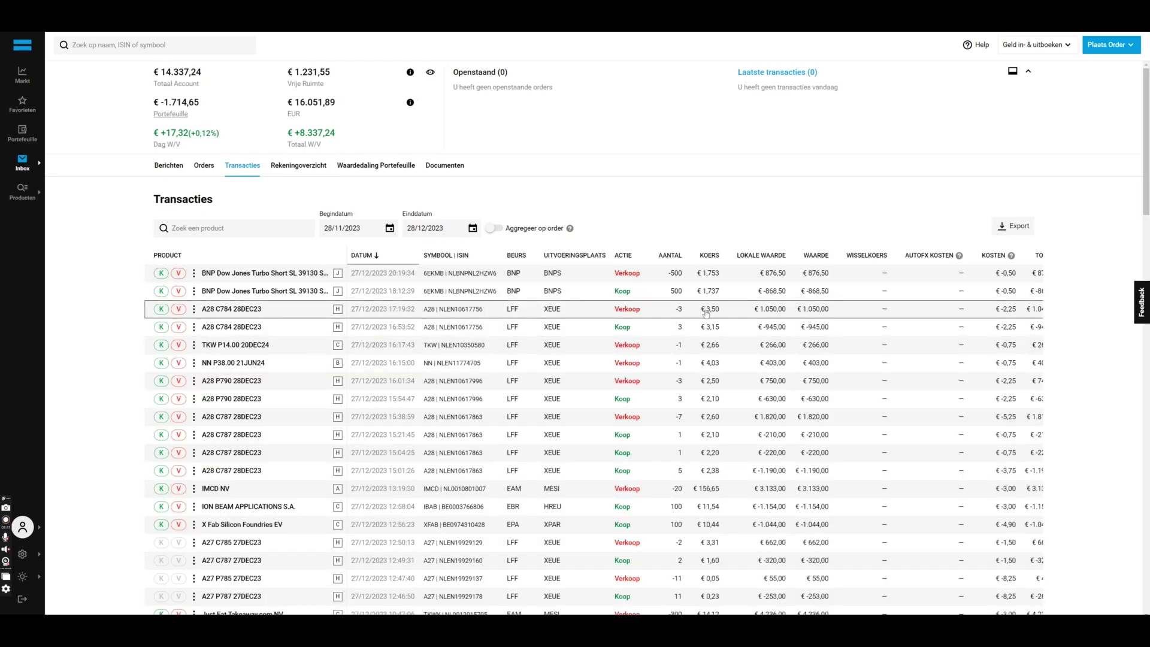
left_click(260, 312)
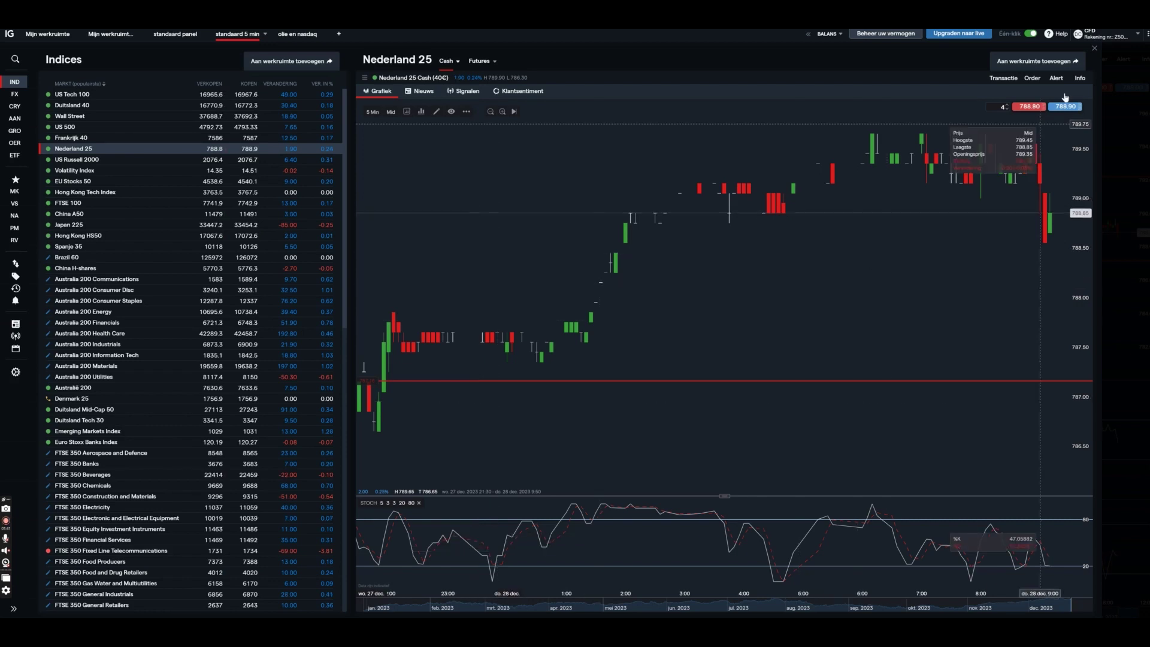
Compress the Nederland 25 chart's price scale in IG, and open the A28 P792 28DEC23 option from the DEGIRO portfolio.
left_click_drag(1075, 153, 1085, 326)
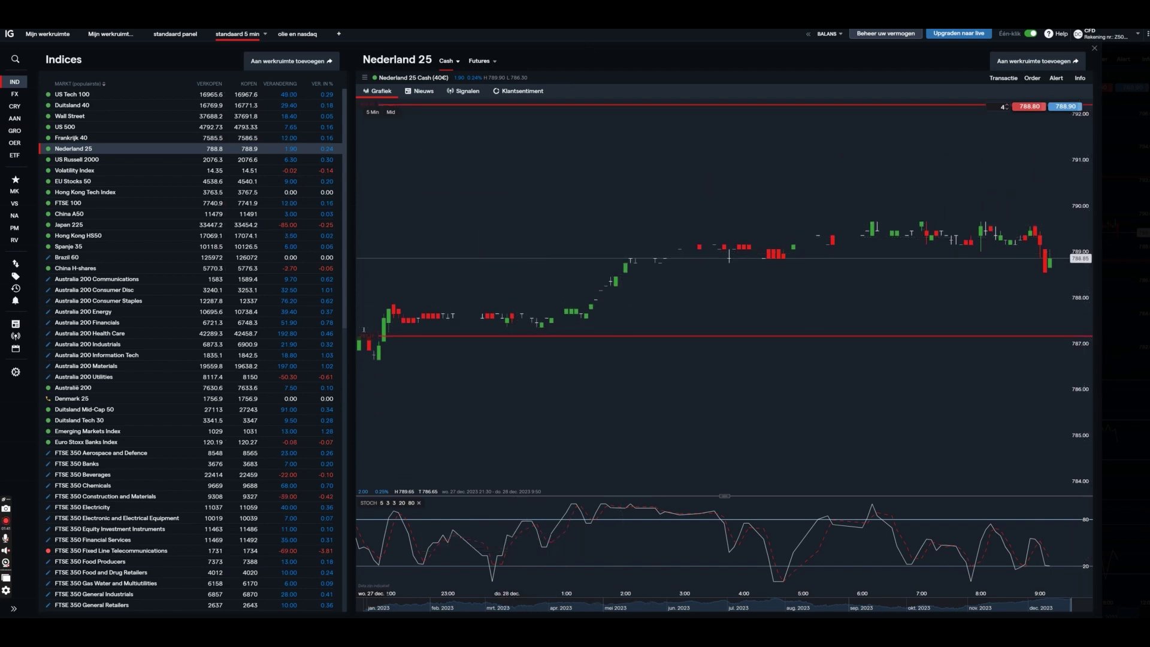
key("alt+Tab")
scroll(551, 234, "down", 5)
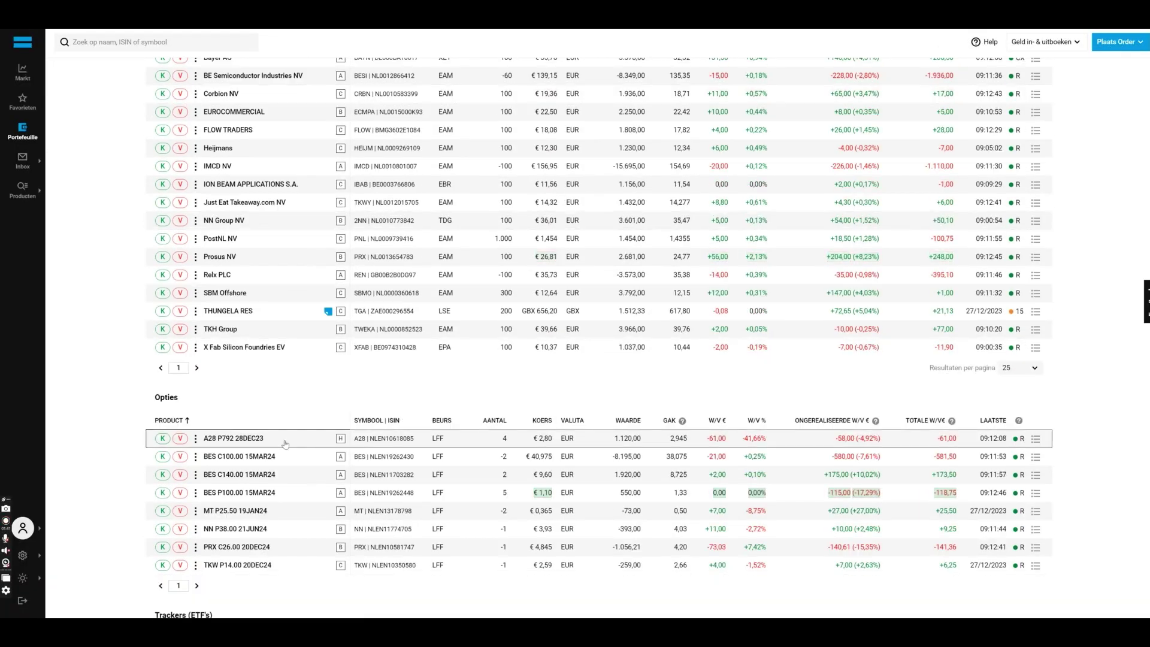
left_click(252, 439)
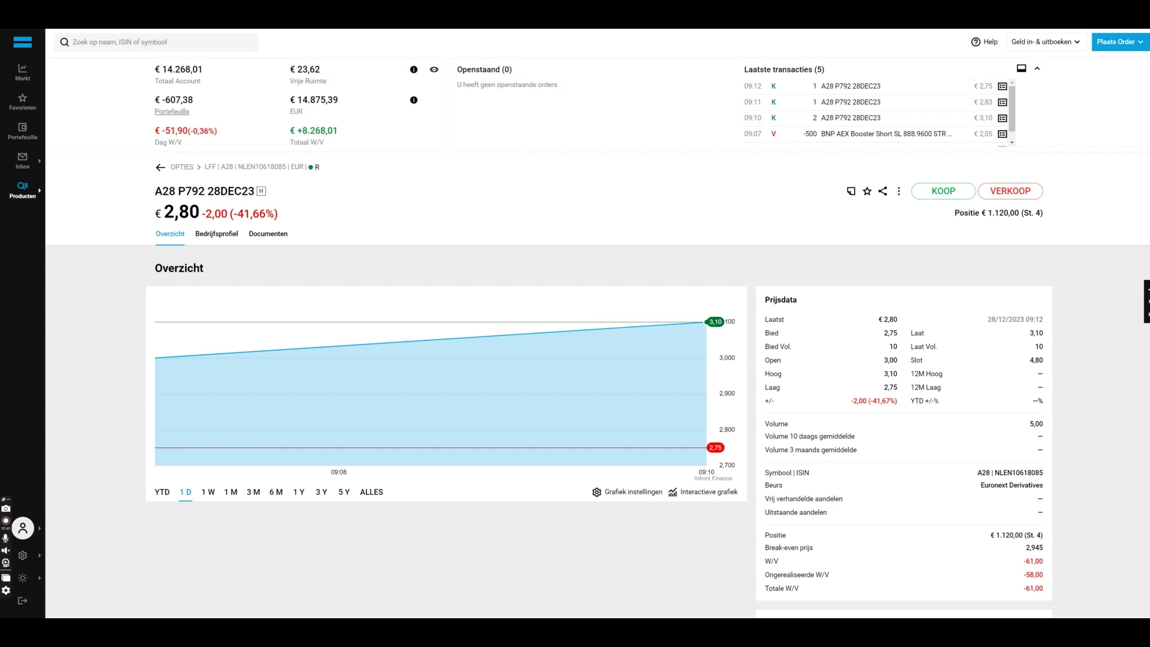
Return to the AEX day-option chain and prepare a limit sell order for 4 A28 P790 28DEC23 puts.
key("alt+Left")
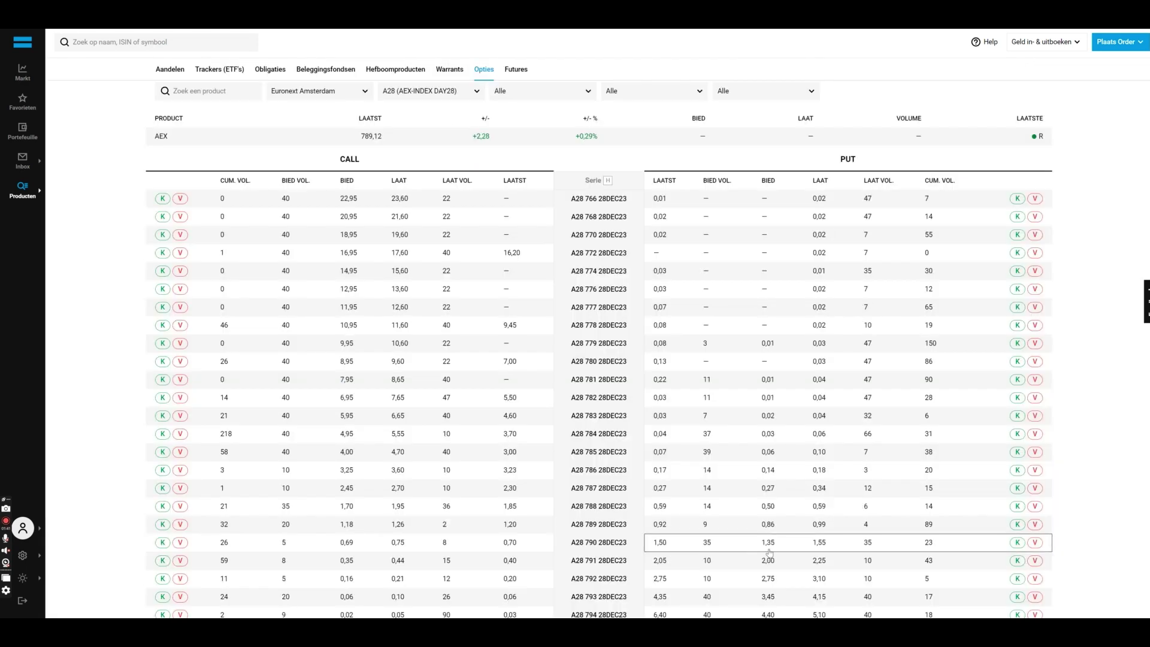
left_click(818, 543)
left_click(1025, 148)
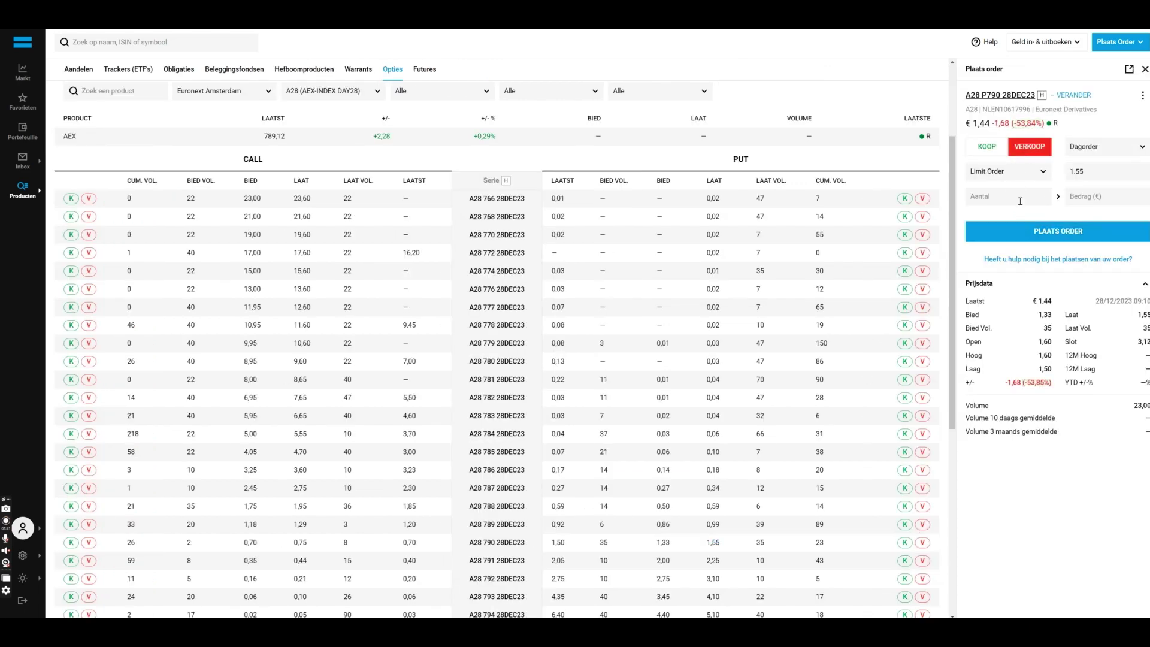
left_click(1017, 197)
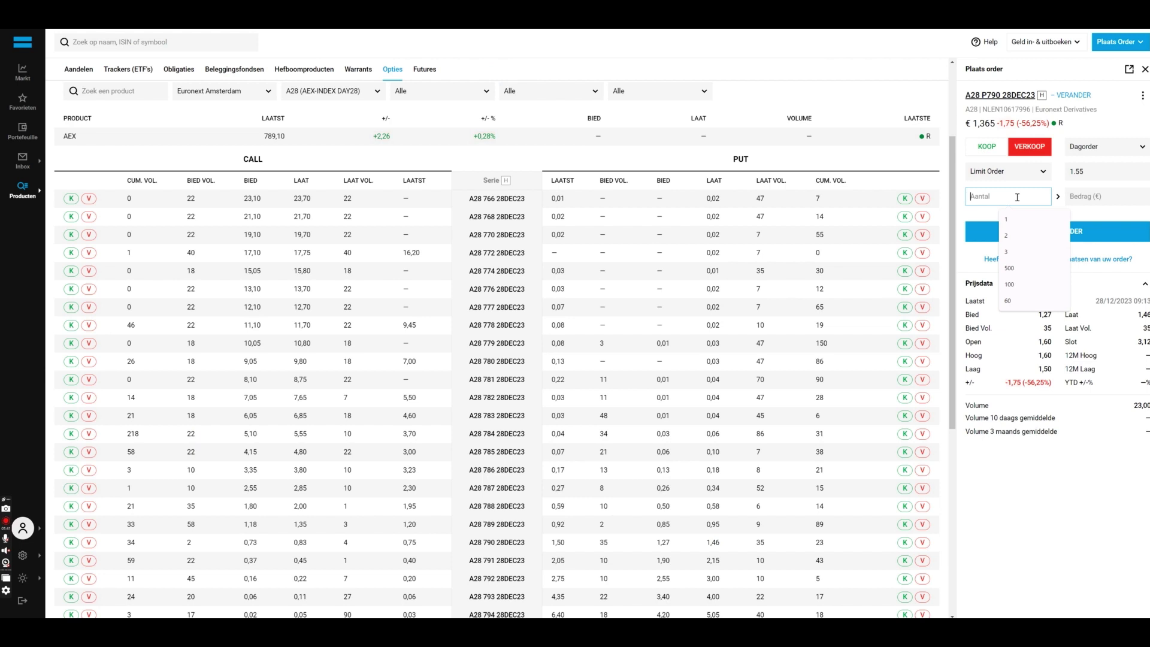
type("4")
Set the sell order's limit price to 1.7, then place and confirm the order.
left_click(1099, 171)
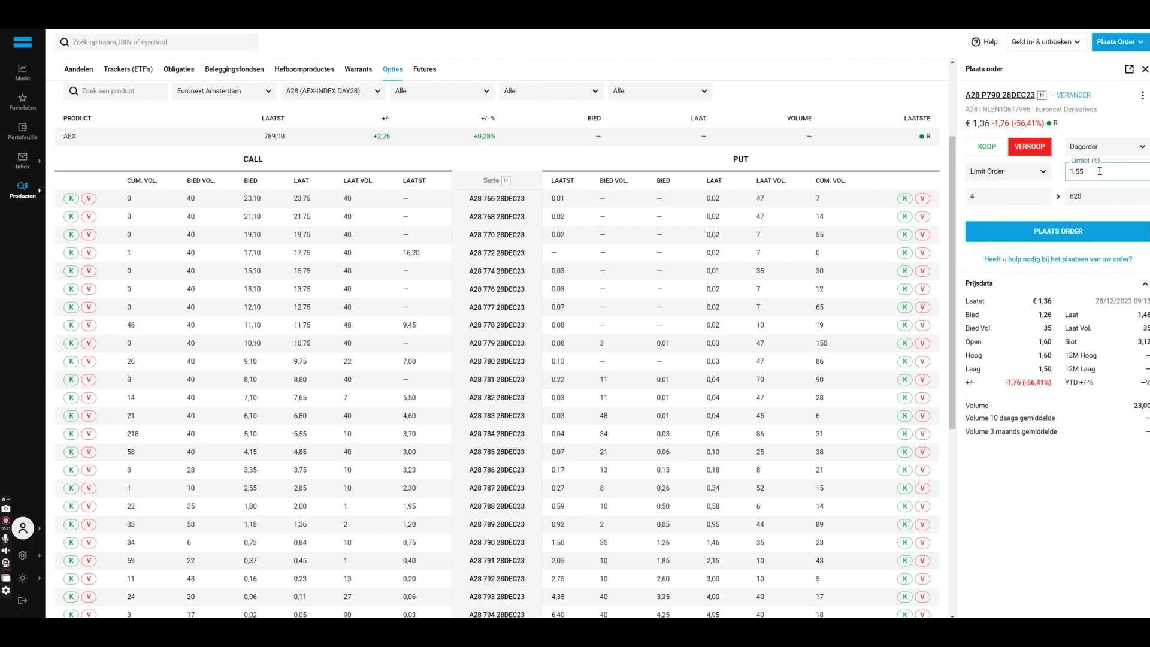
key("BackSpace")
key("BackSpace")
key("BackSpace")
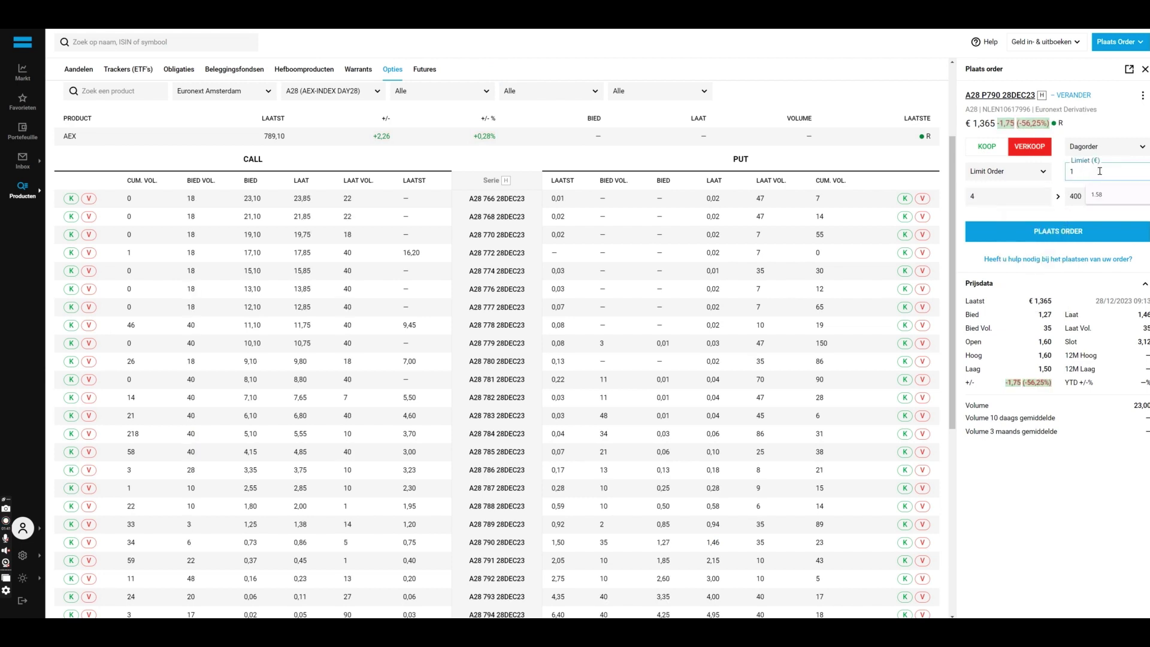
type(".7")
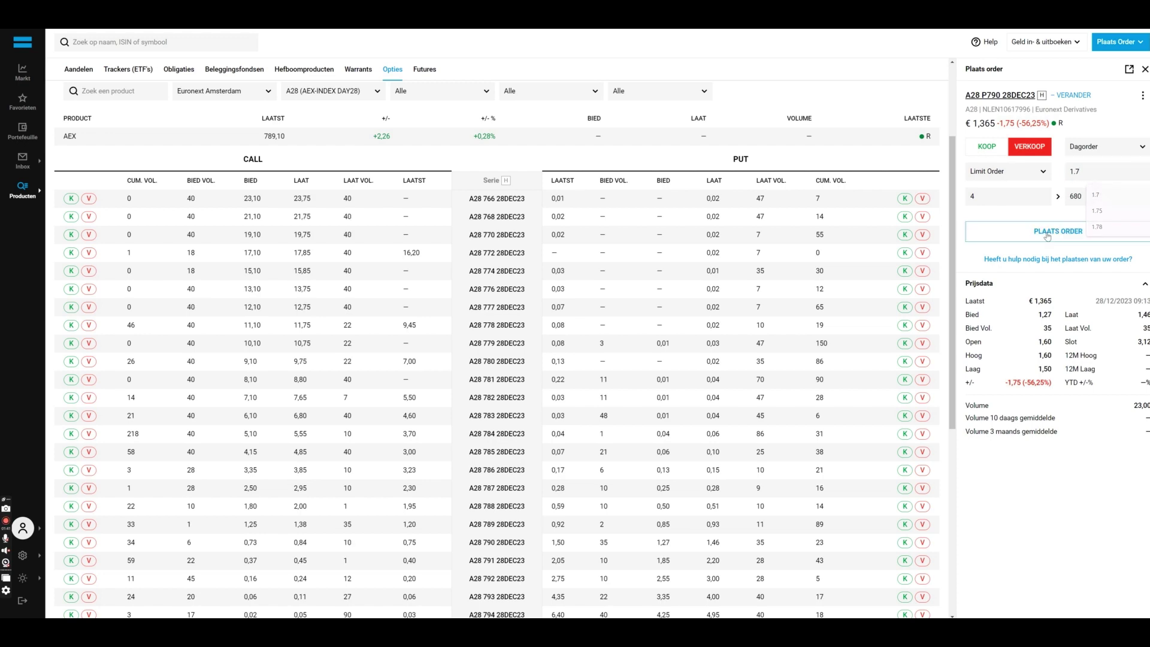
left_click(1047, 236)
left_click(1078, 397)
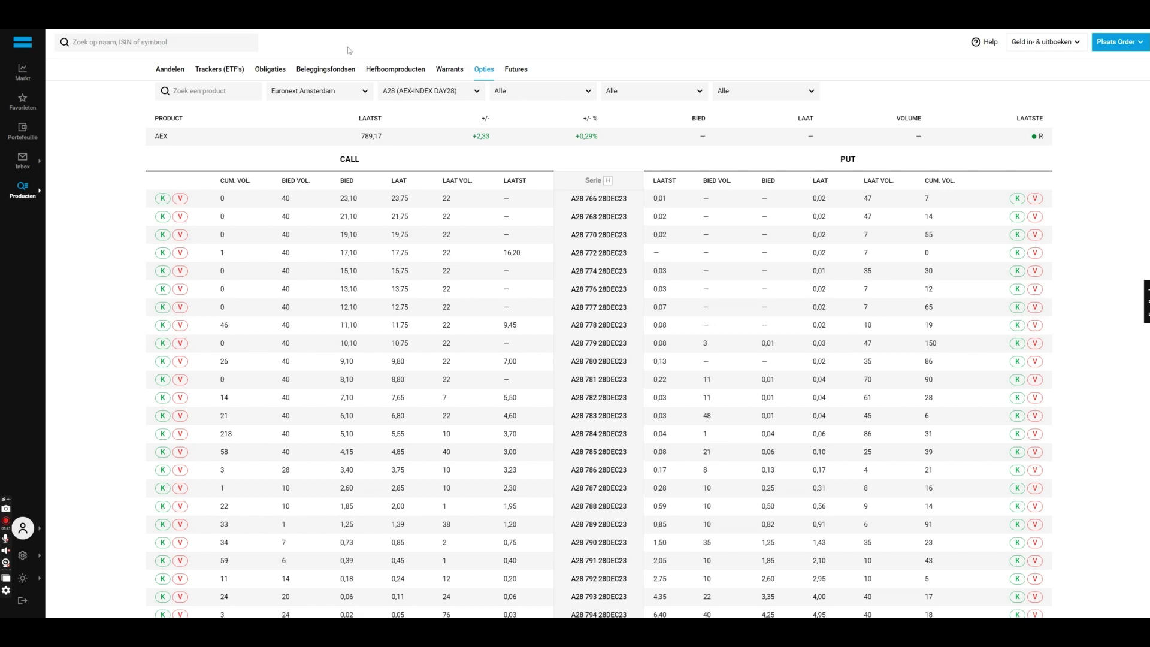
Switch to IG and show the US Tech 100 chart at the 2-minute interval.
key("alt+Tab")
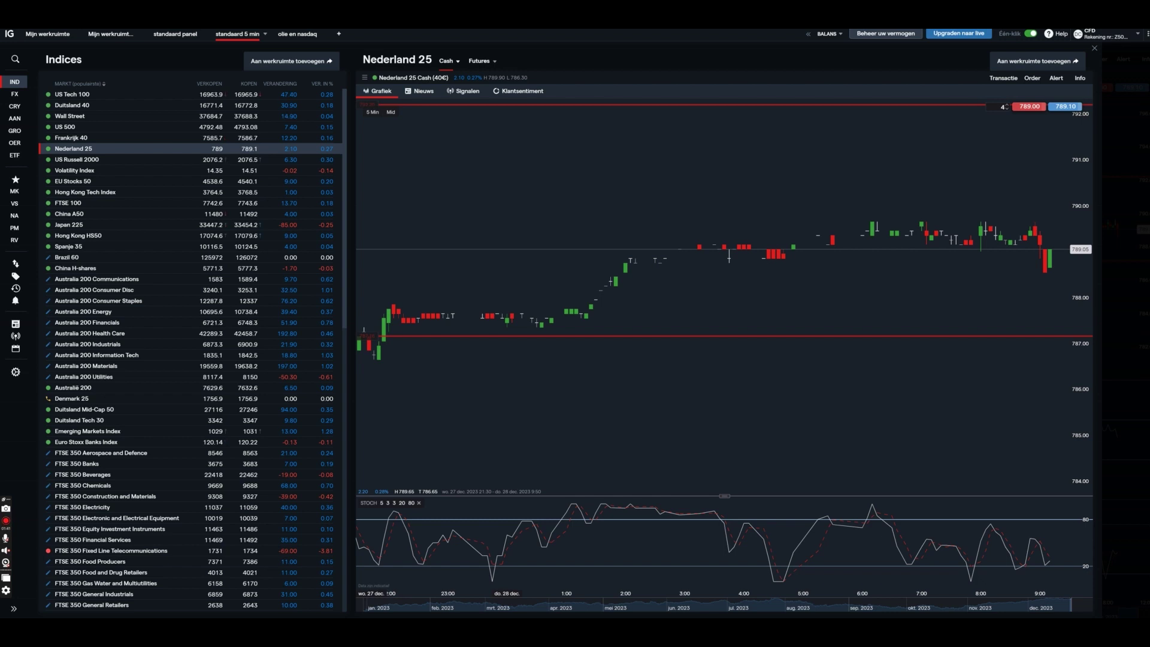
left_click(261, 96)
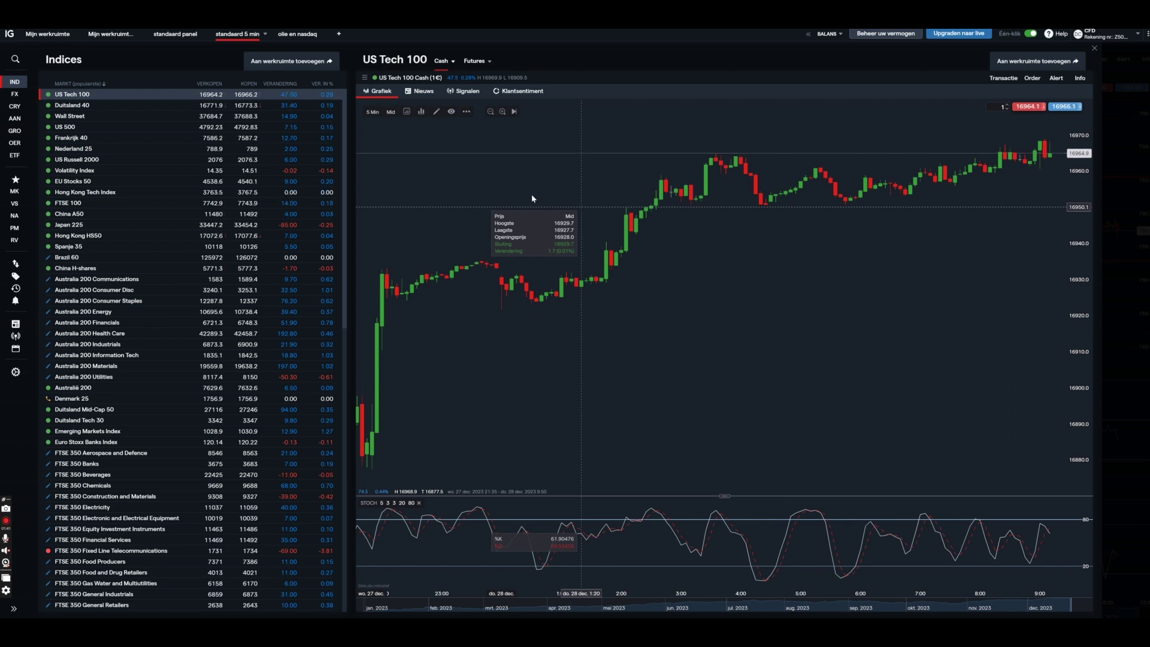
left_click(372, 112)
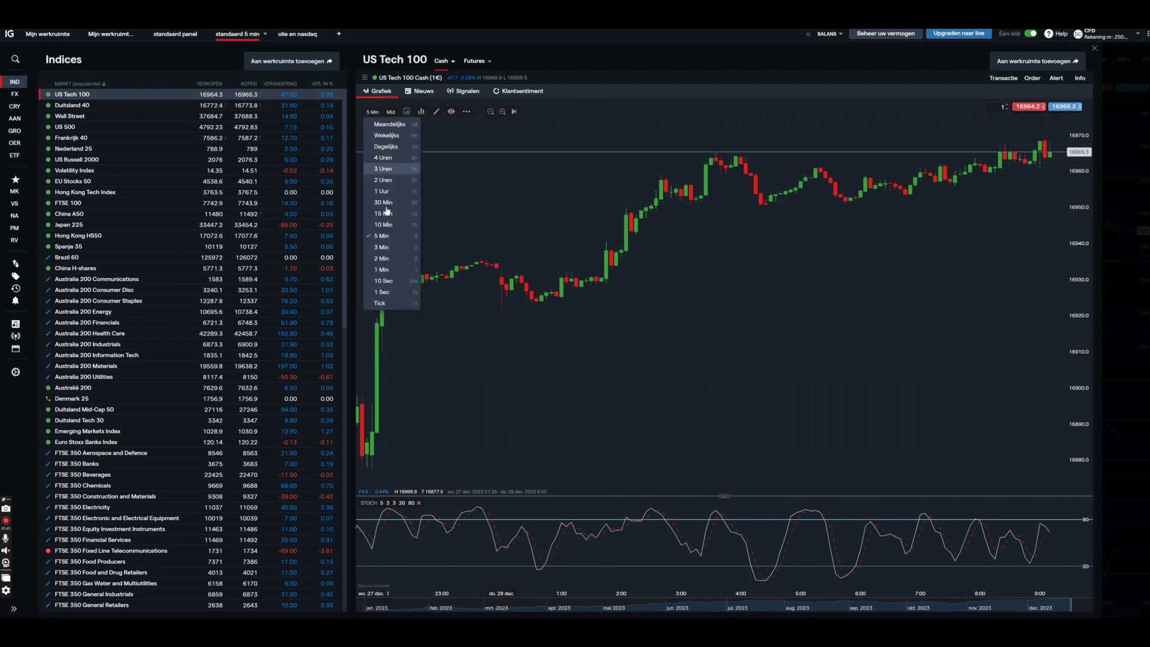
left_click(382, 258)
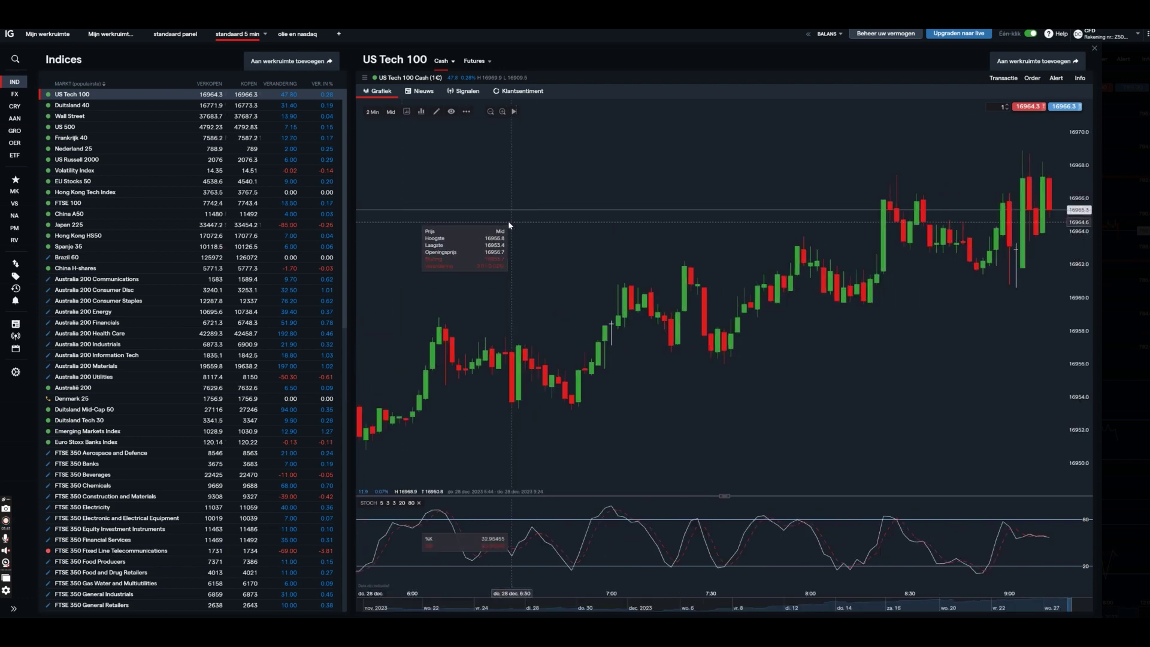
Open the Nederland 25 chart and examine its overnight and opening price movement at the 2-minute interval.
left_click(164, 151)
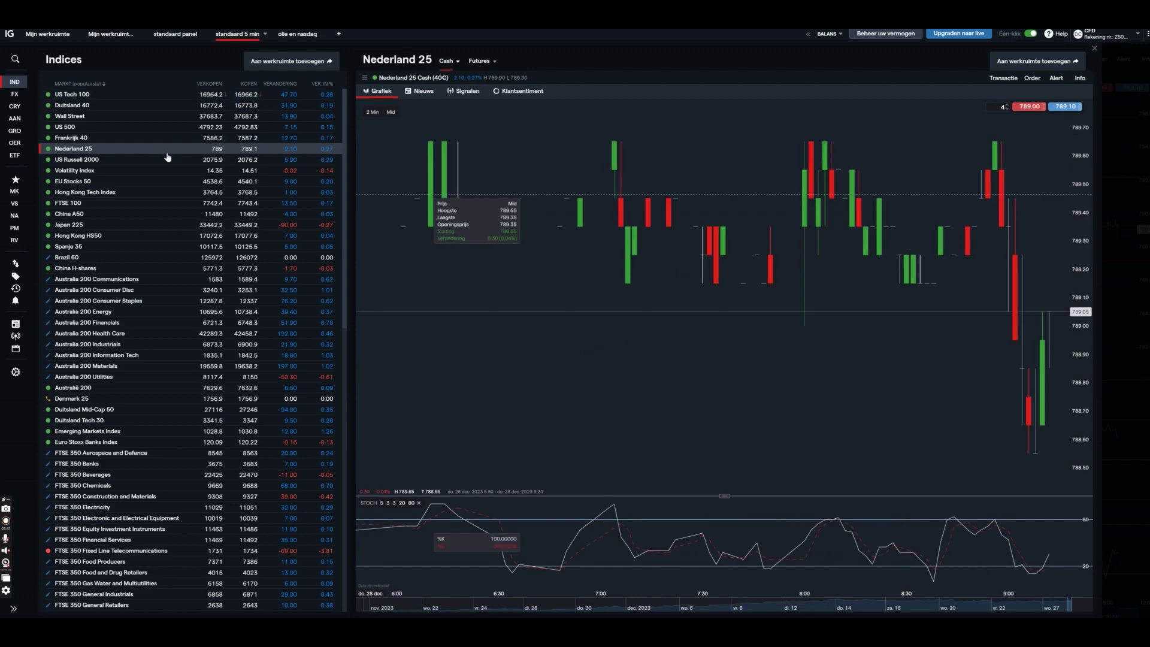
scroll(493, 214, "down", 5)
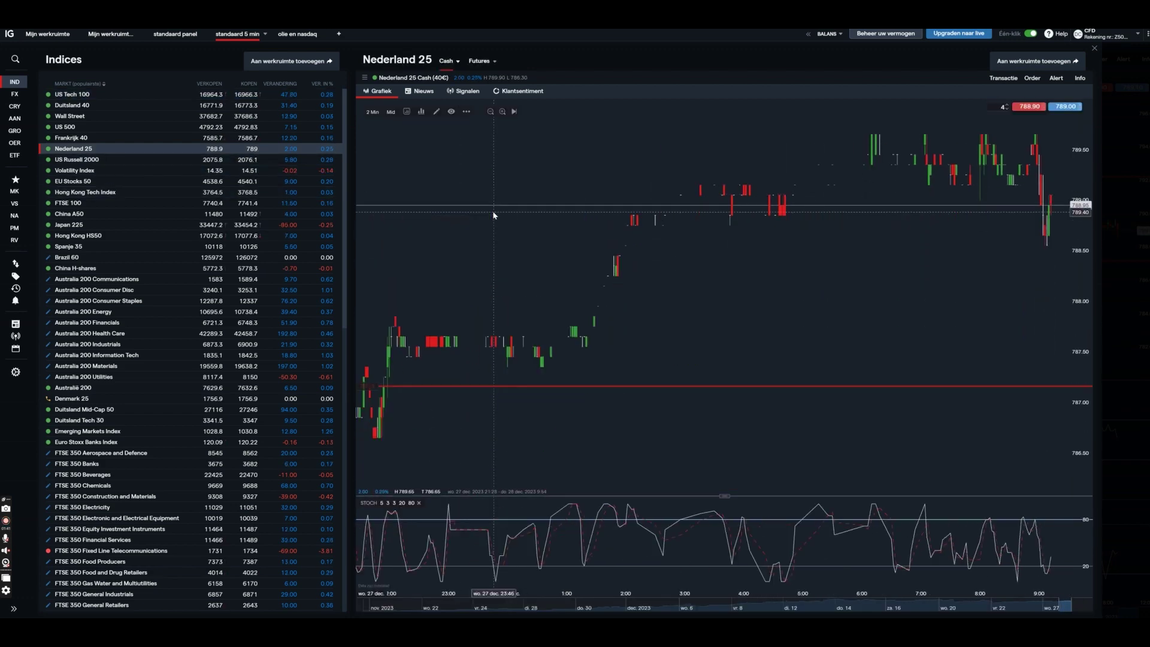
left_click(372, 113)
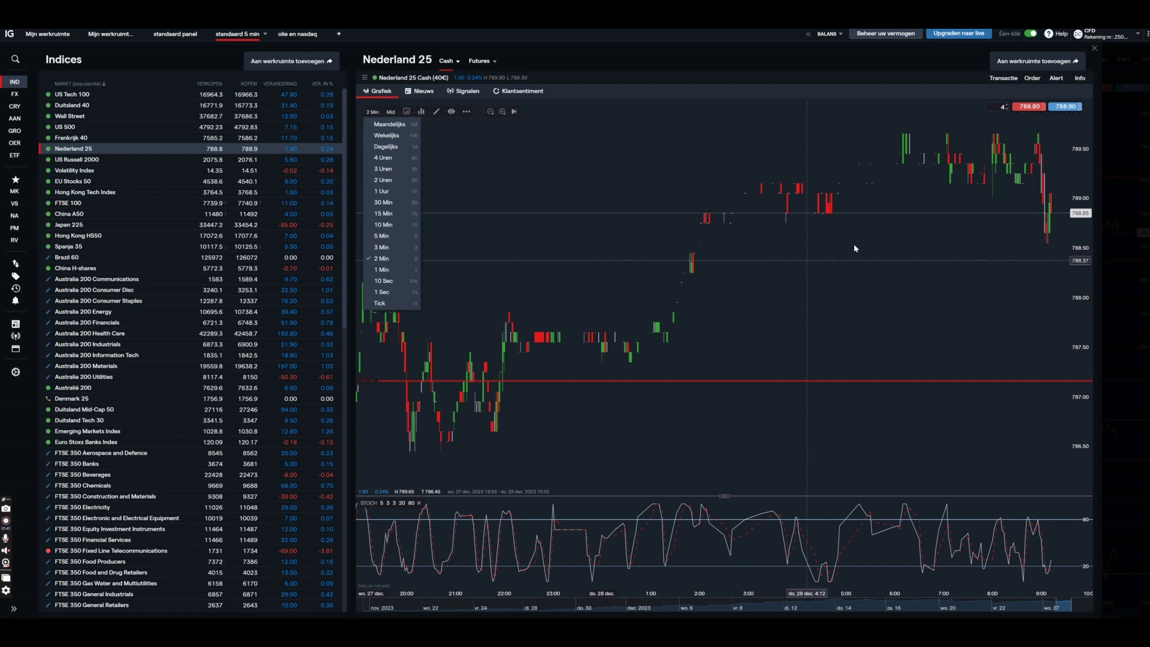
scroll(851, 266, "up", 3)
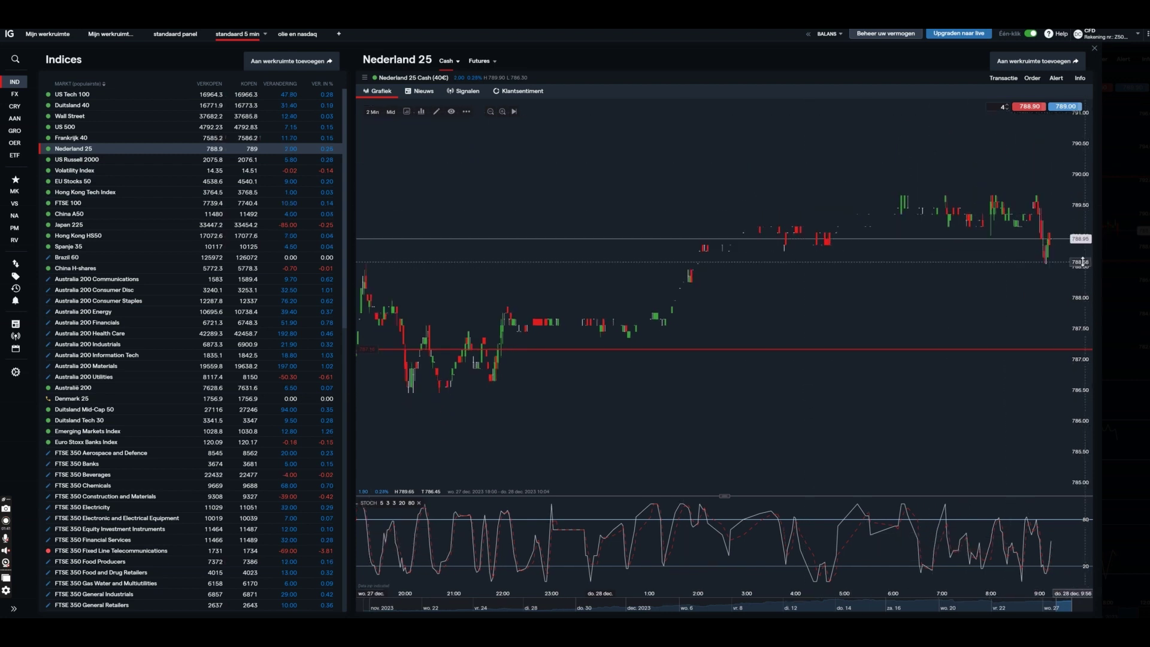
scroll(813, 271, "up", 3)
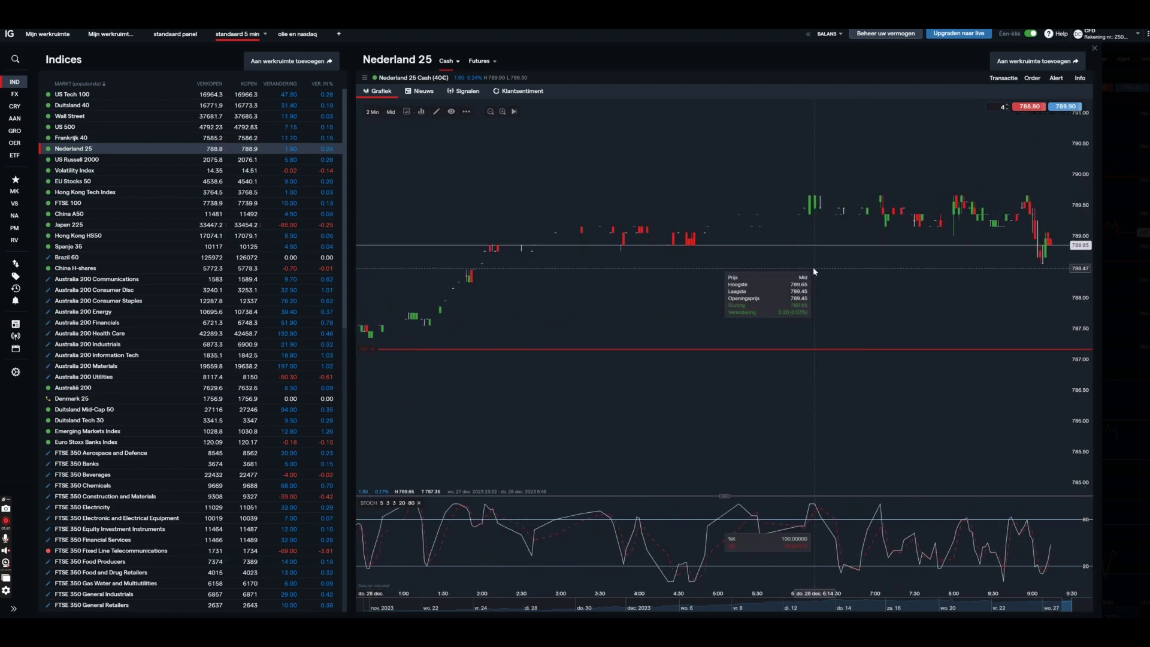
scroll(814, 269, "up", 3)
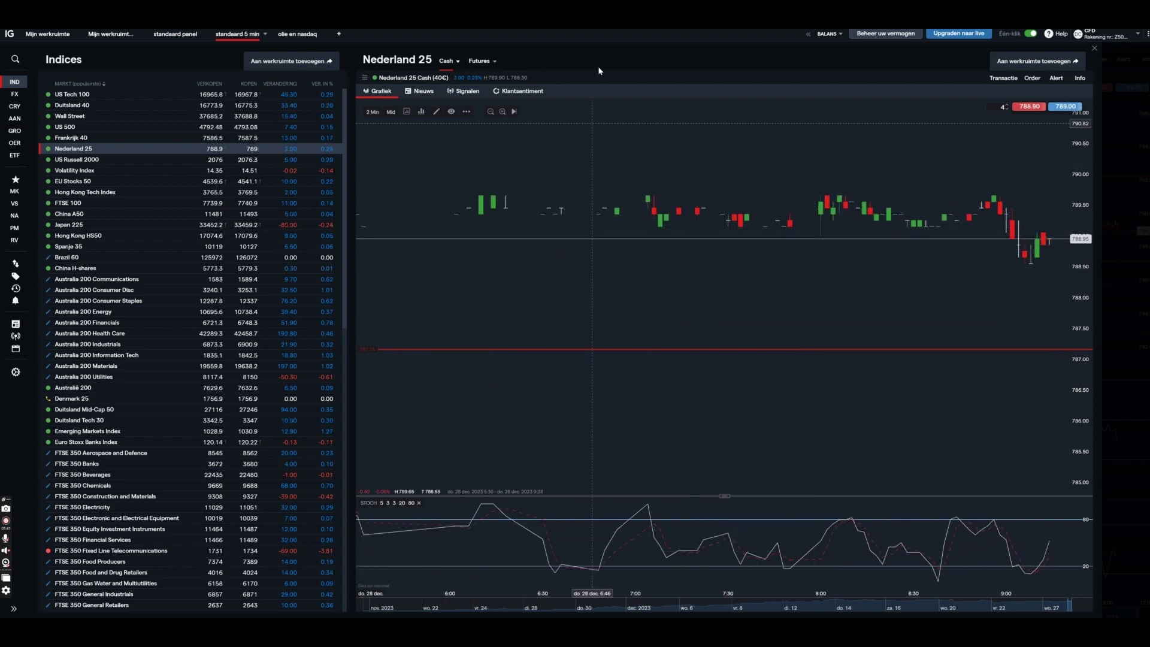
Switch back to DEGIRO to check the open A28 P790 28DEC23 order and return to the AEX option chain.
key("alt+Tab")
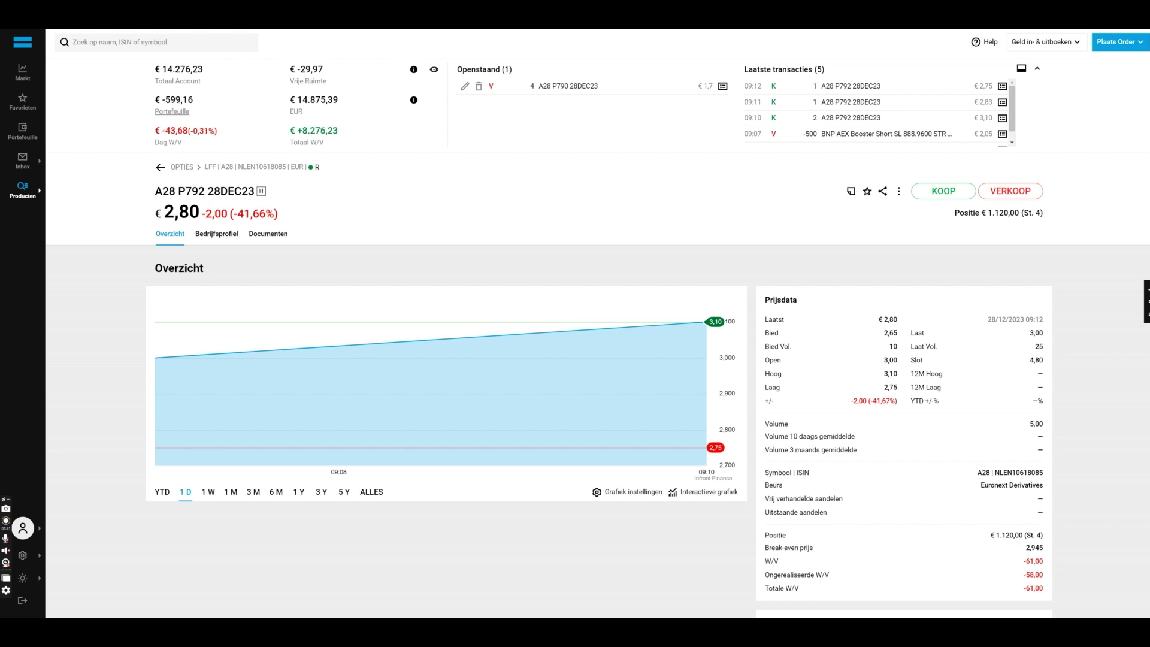
key("alt+Left")
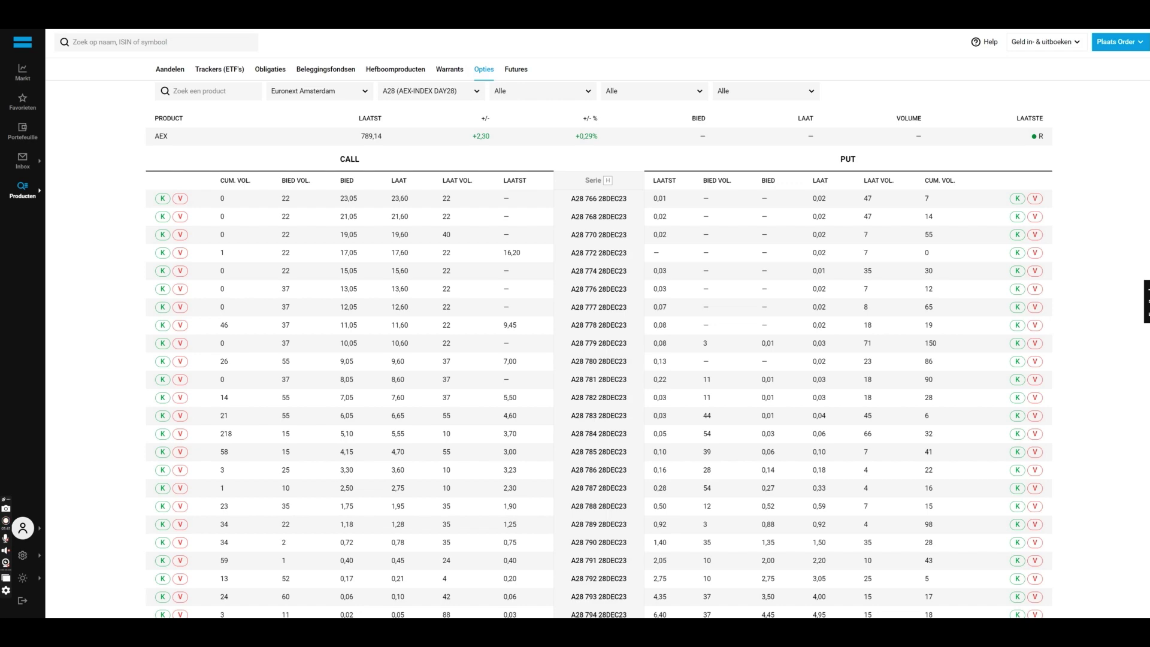
Compare the Nederland 25 chart in IG with the AEX put quotes and open sell order in DEGIRO.
key("alt+Tab")
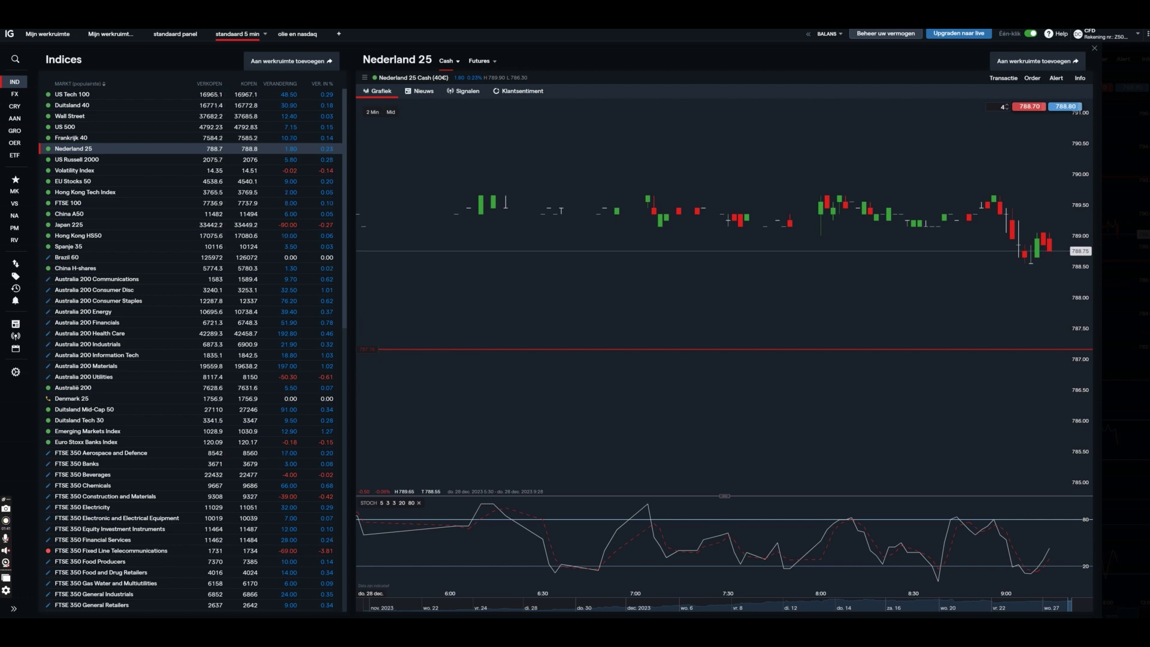
key("alt+Tab")
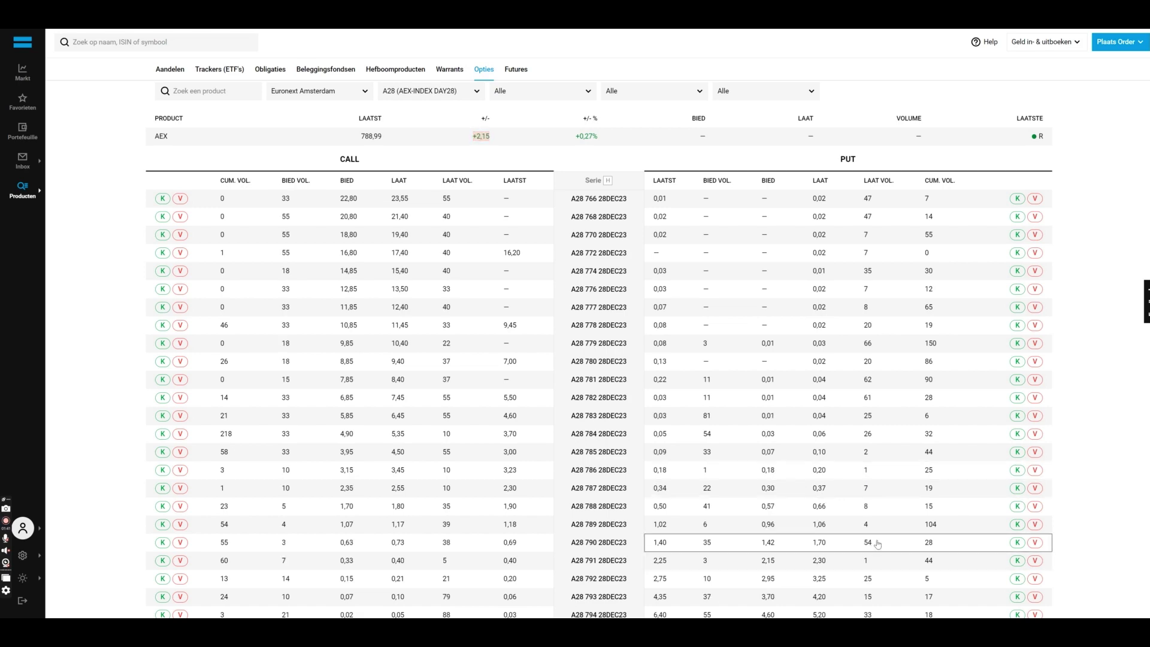
scroll(869, 547, "up", 3)
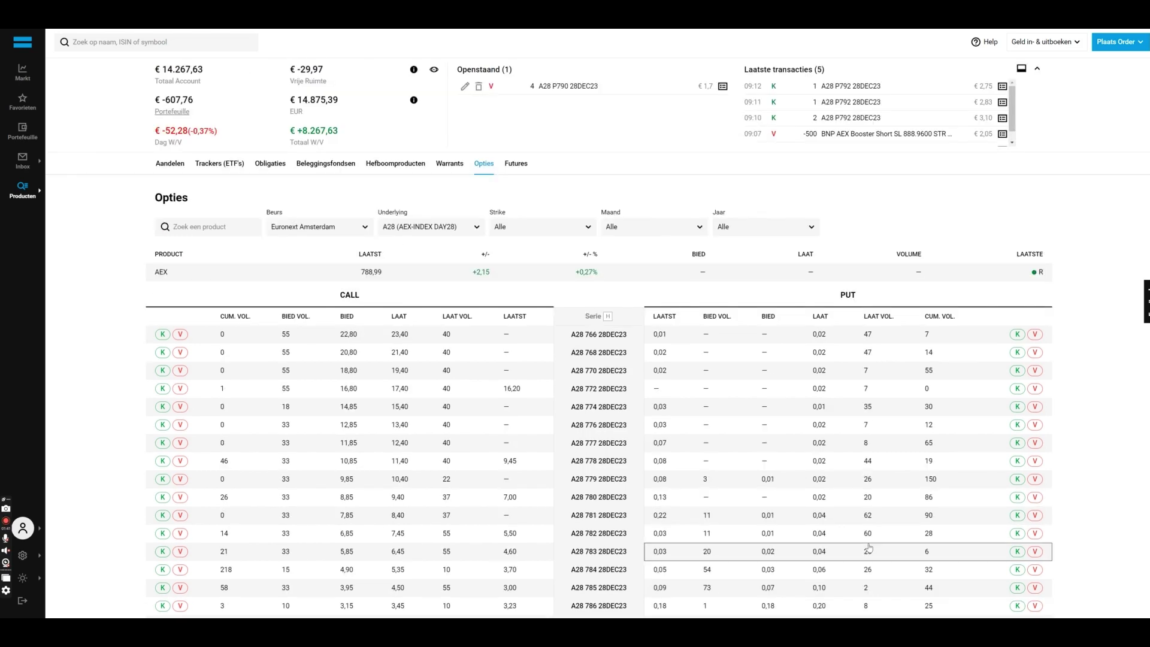
scroll(869, 546, "down", 3)
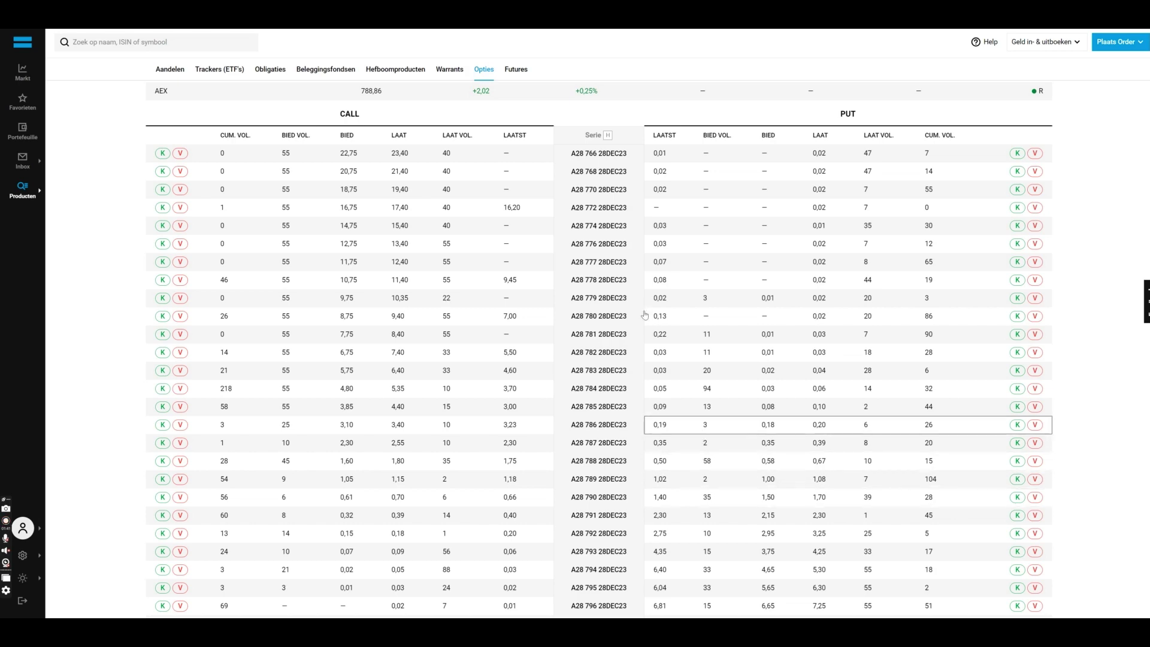
key("alt+Tab")
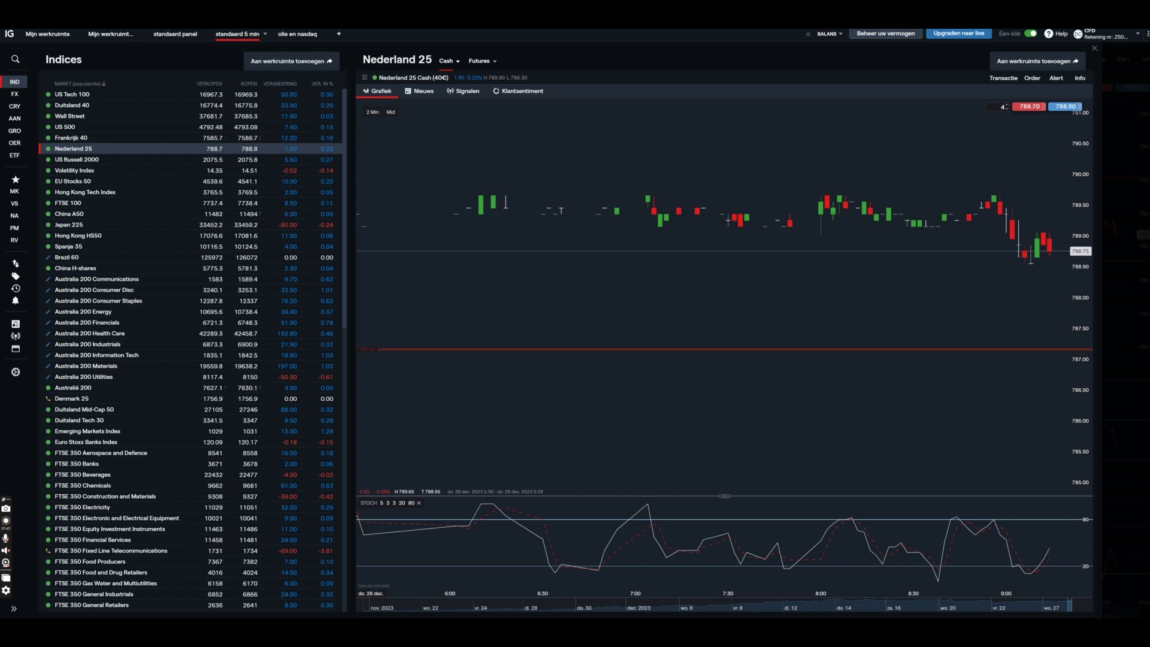
key("alt+Tab")
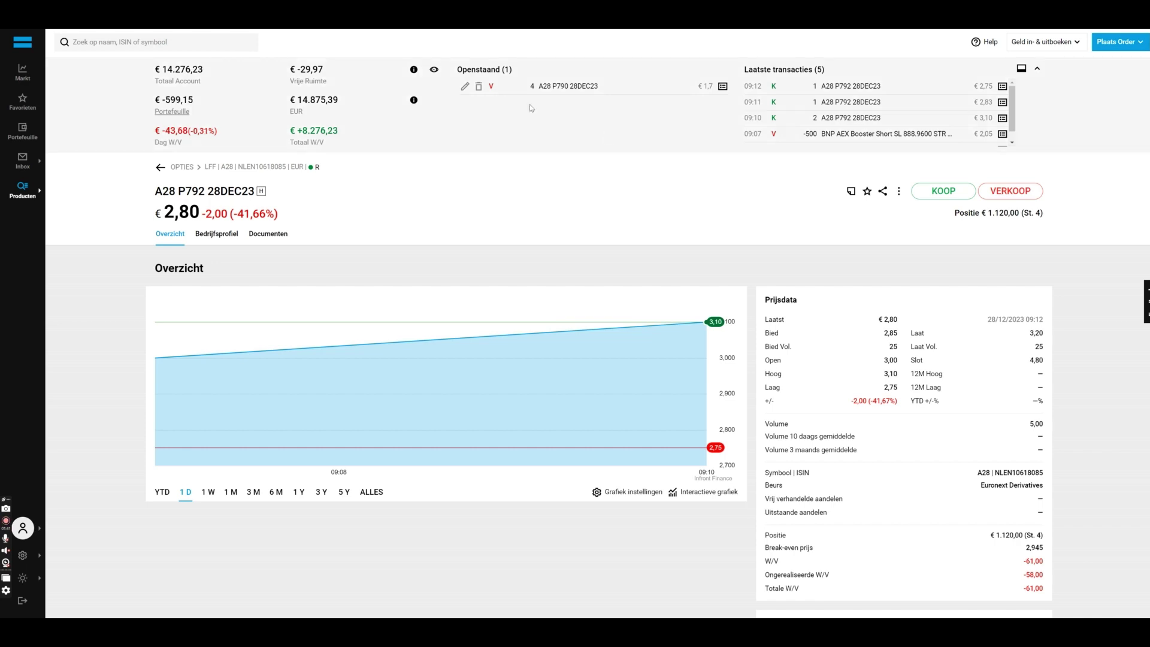
Edit the open A28 P790 28DEC23 sell order, check the option chain and IG chart, set its limit to 2 and confirm the change.
left_click(465, 87)
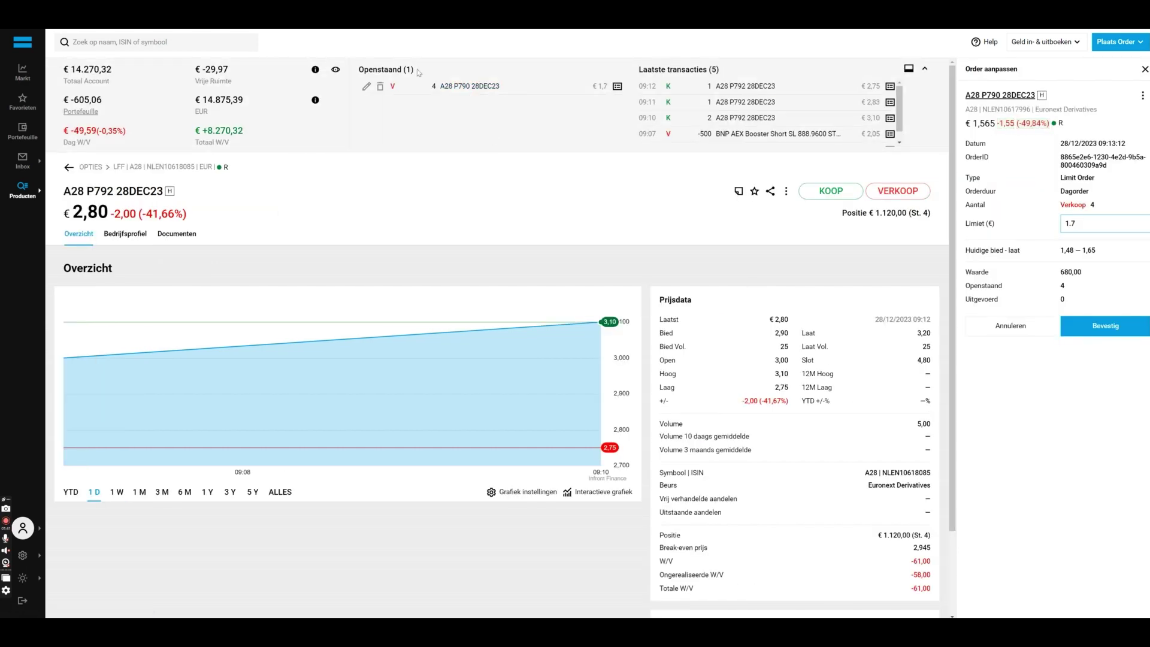
key("alt+Left")
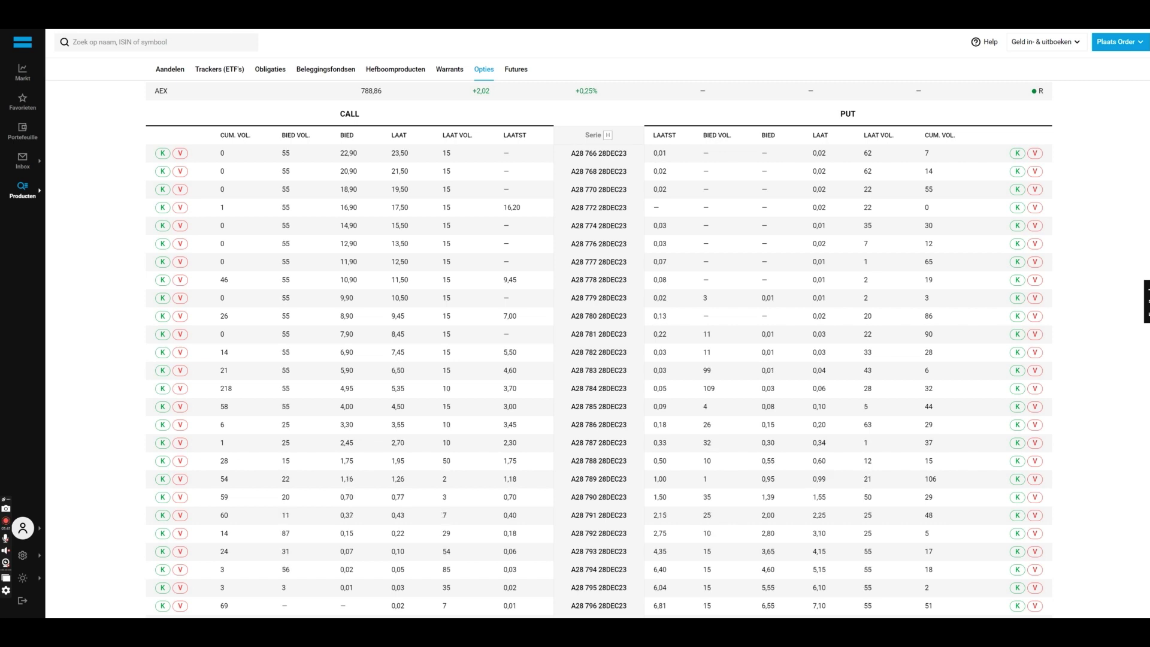
key("alt+Tab")
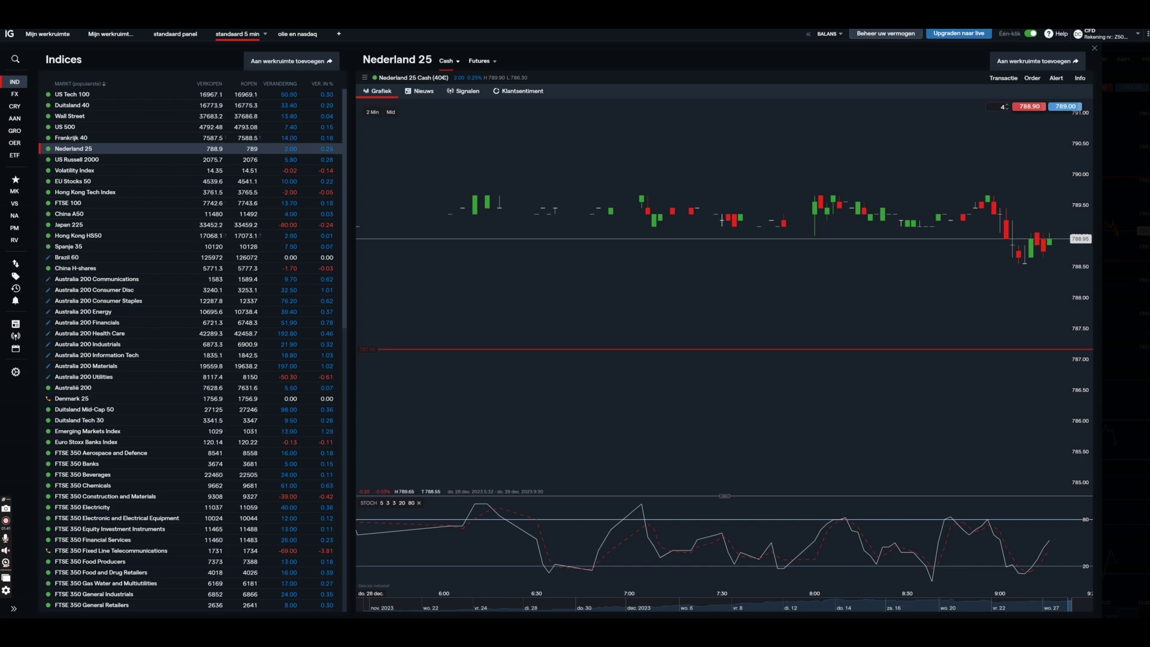
scroll(689, 245, "down", 3)
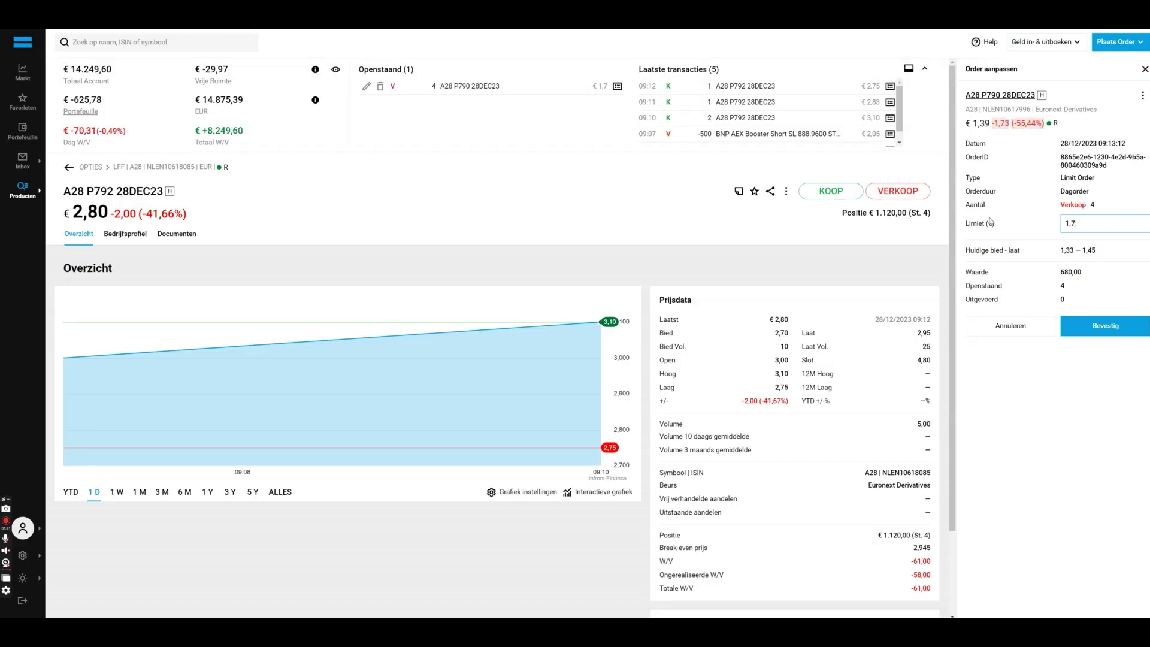
left_click(1112, 229)
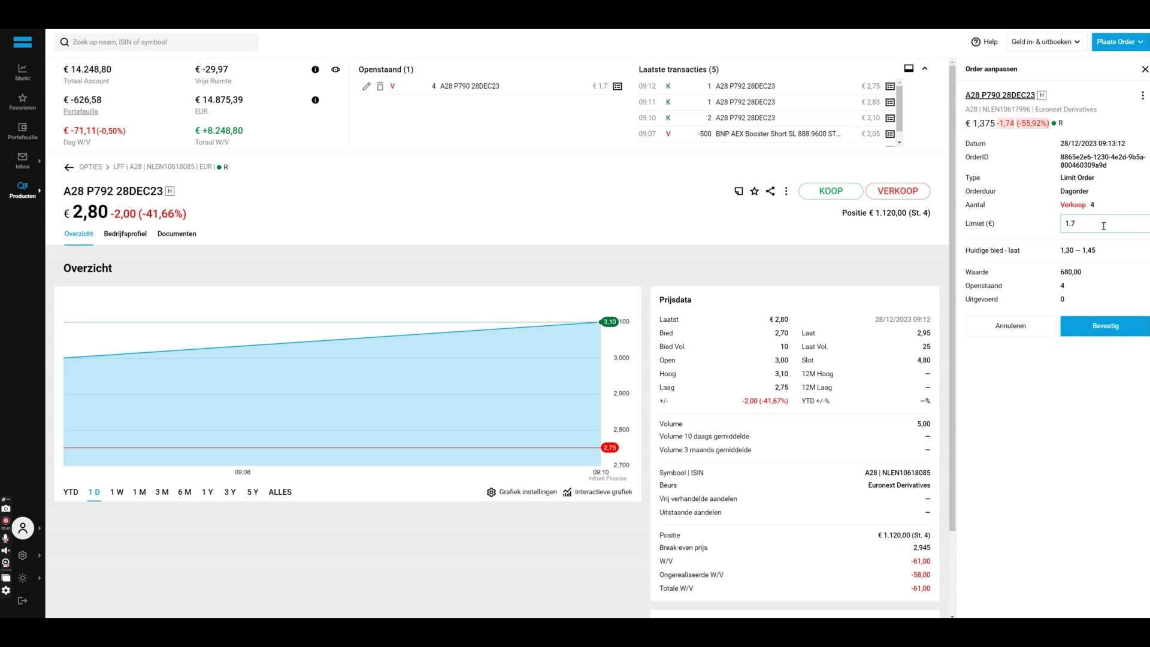
left_click_drag(1084, 225, 1053, 228)
type("2")
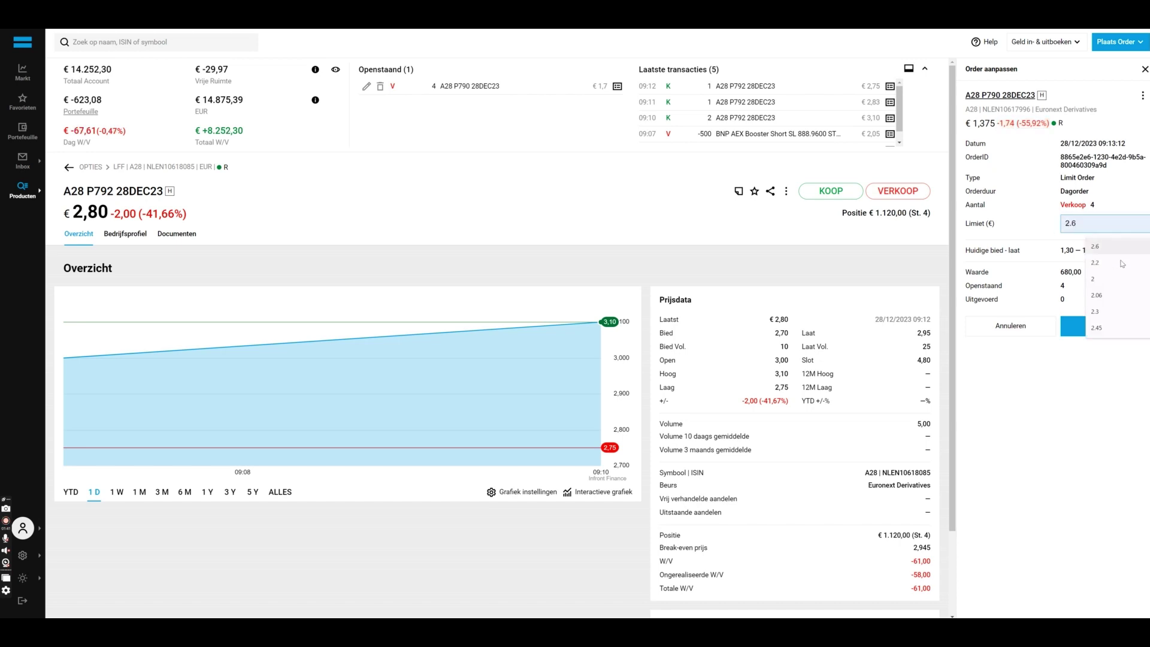
left_click(1080, 323)
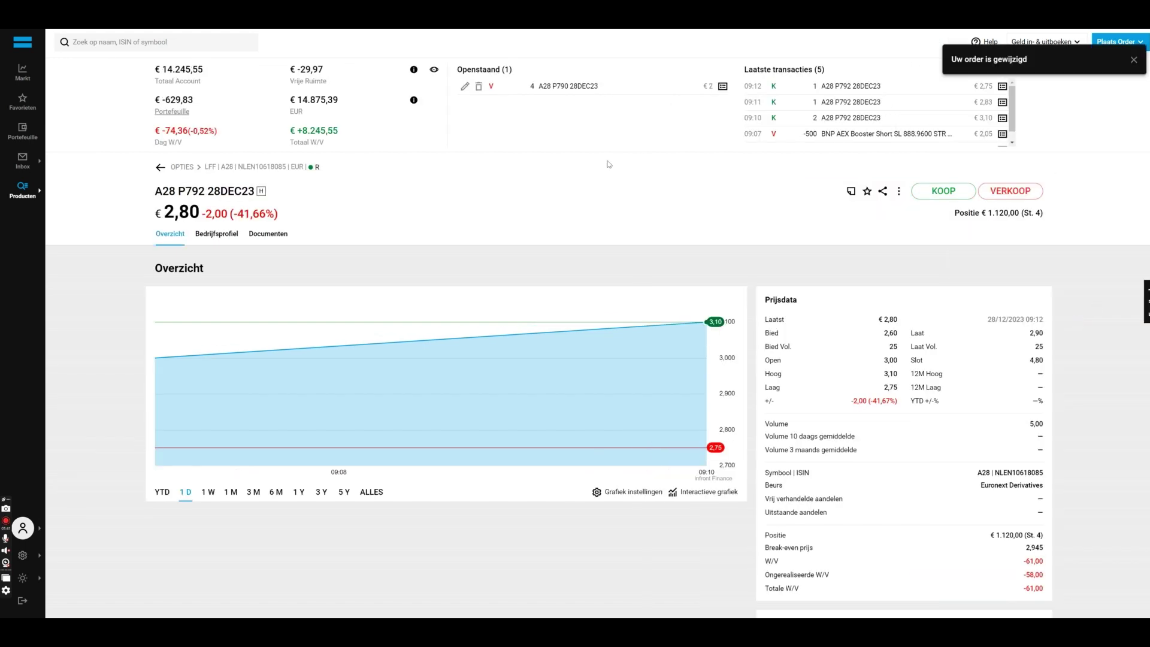
Reopen the A28 P790 28DEC23 order for editing and examine the US Tech 100 and Nederland 25 charts in IG.
left_click(465, 87)
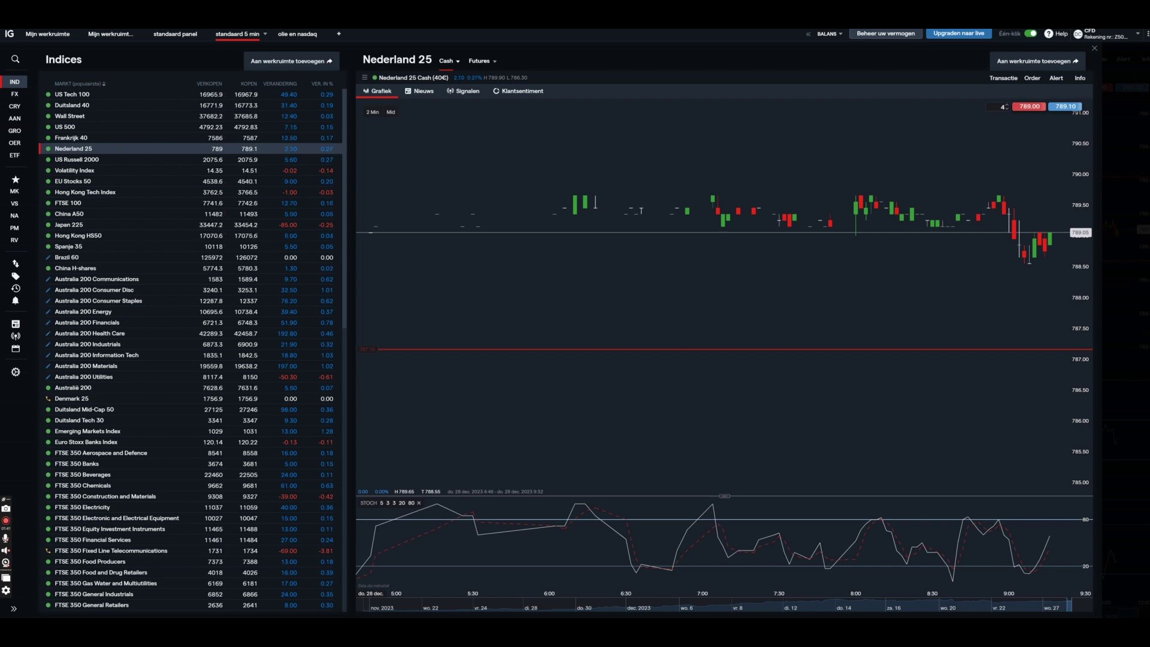
left_click(229, 100)
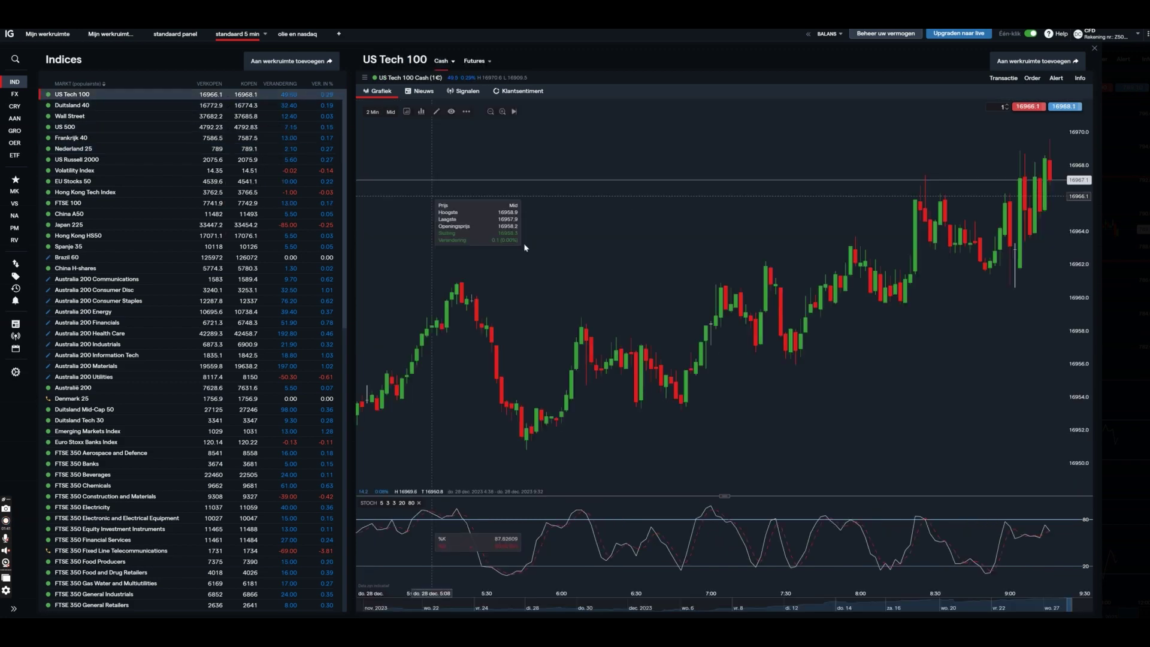
scroll(526, 252, "down", 3)
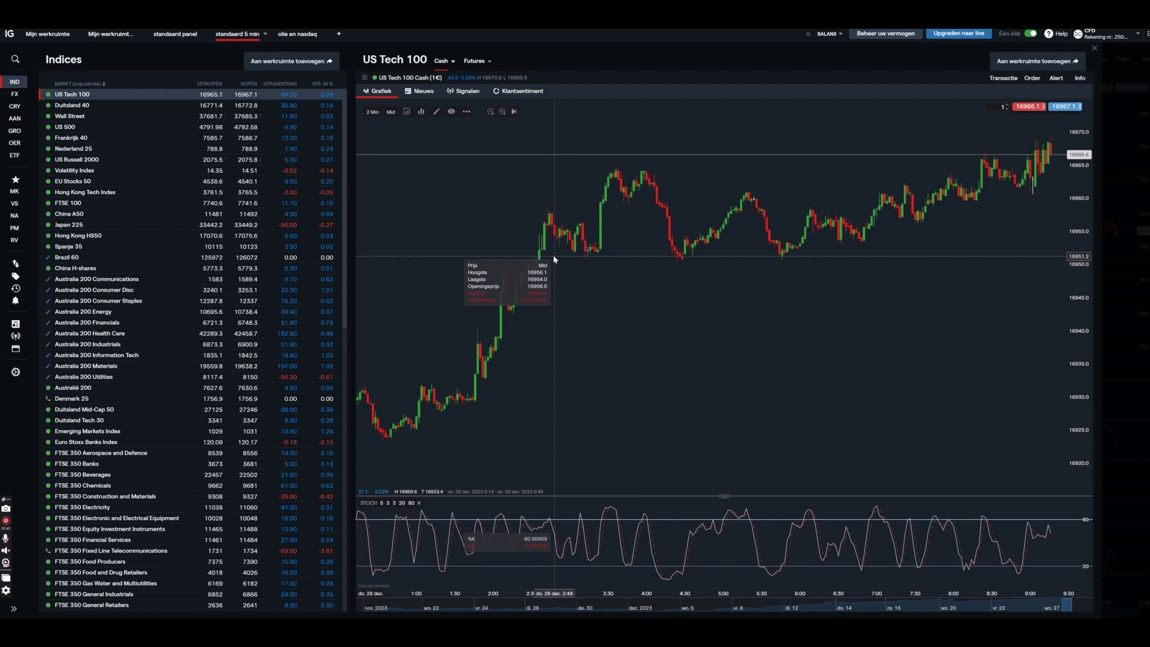
left_click(176, 150)
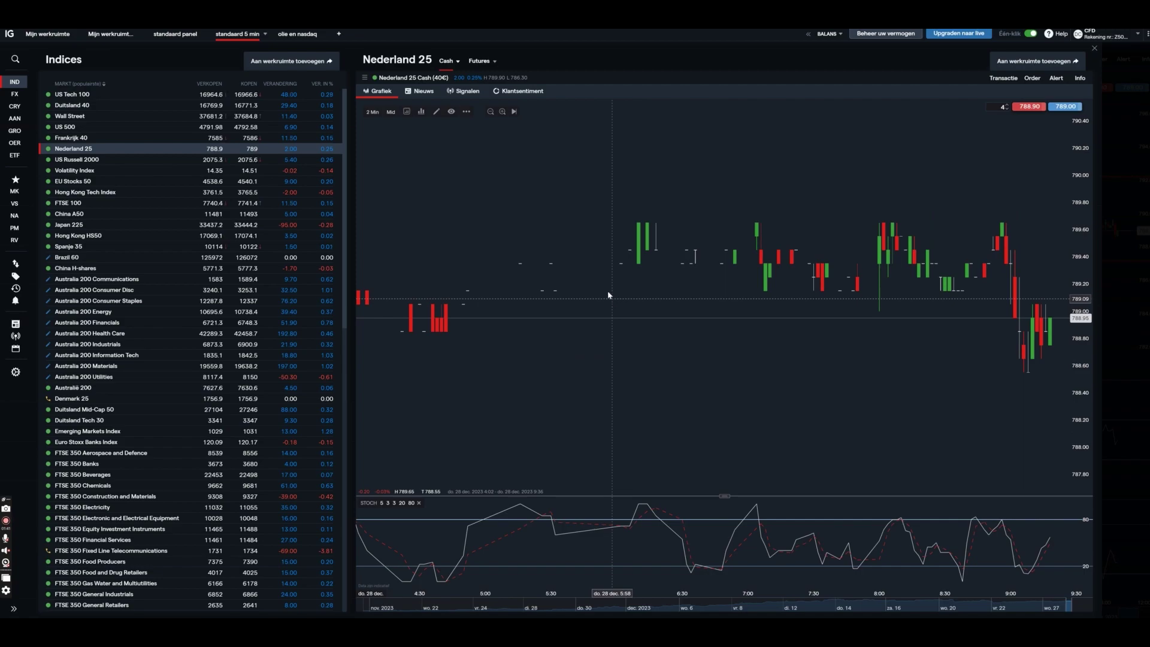
Check the AEX option chain in DEGIRO, return to the Nederland 25 chart in IG and compress its price scale.
key("alt+Tab")
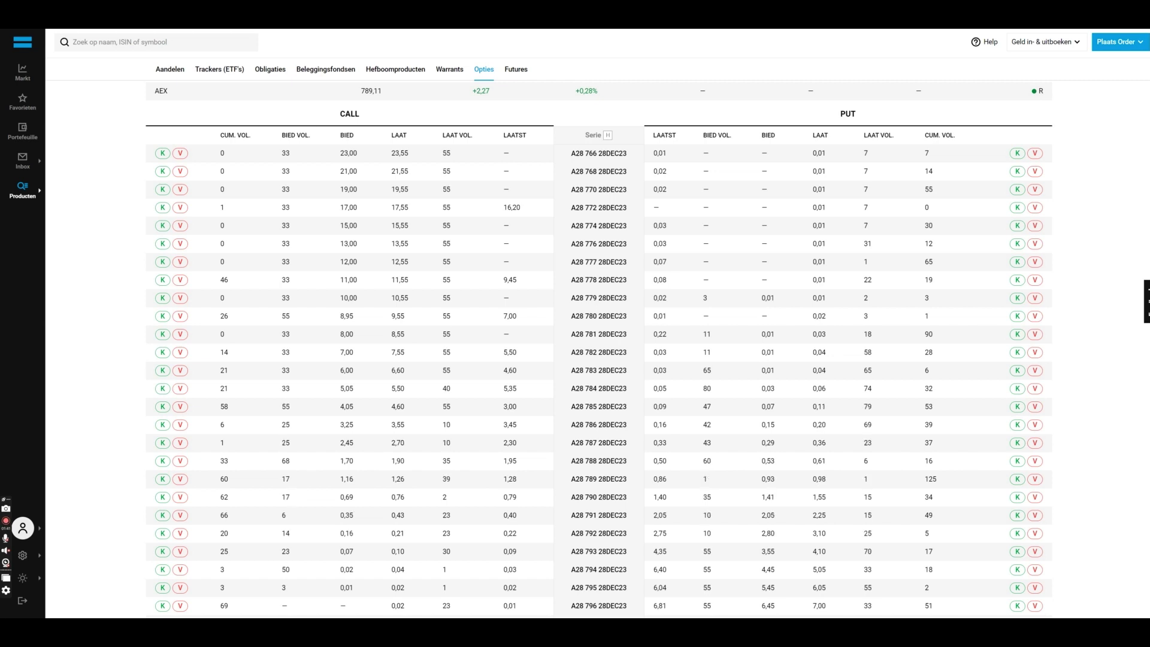
key("alt+Tab")
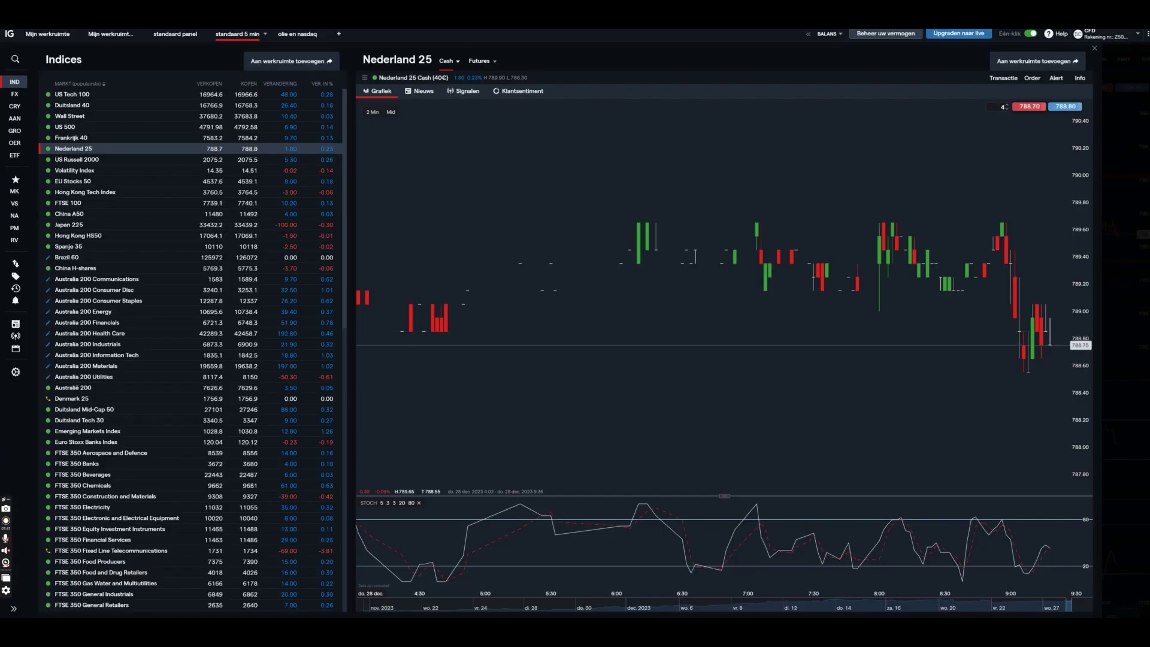
left_click_drag(1072, 186, 1084, 322)
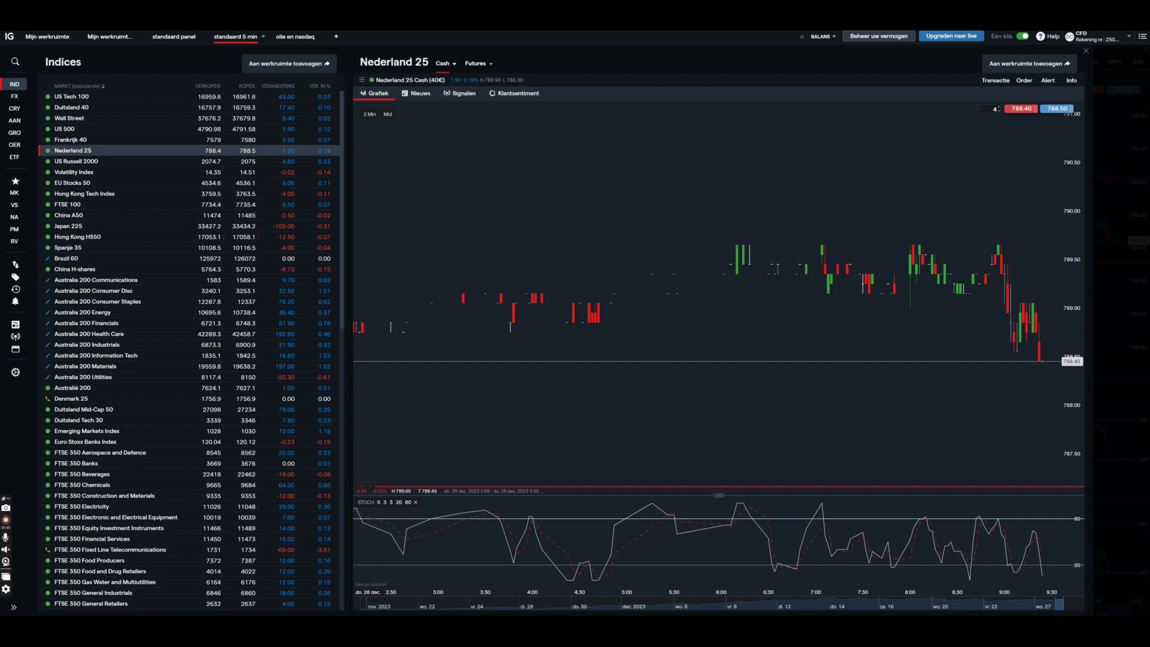
Weigh the A28 P790 28DEC23 quotes in DEGIRO against the latest Nederland 25 price movement in IG.
key("alt+Tab")
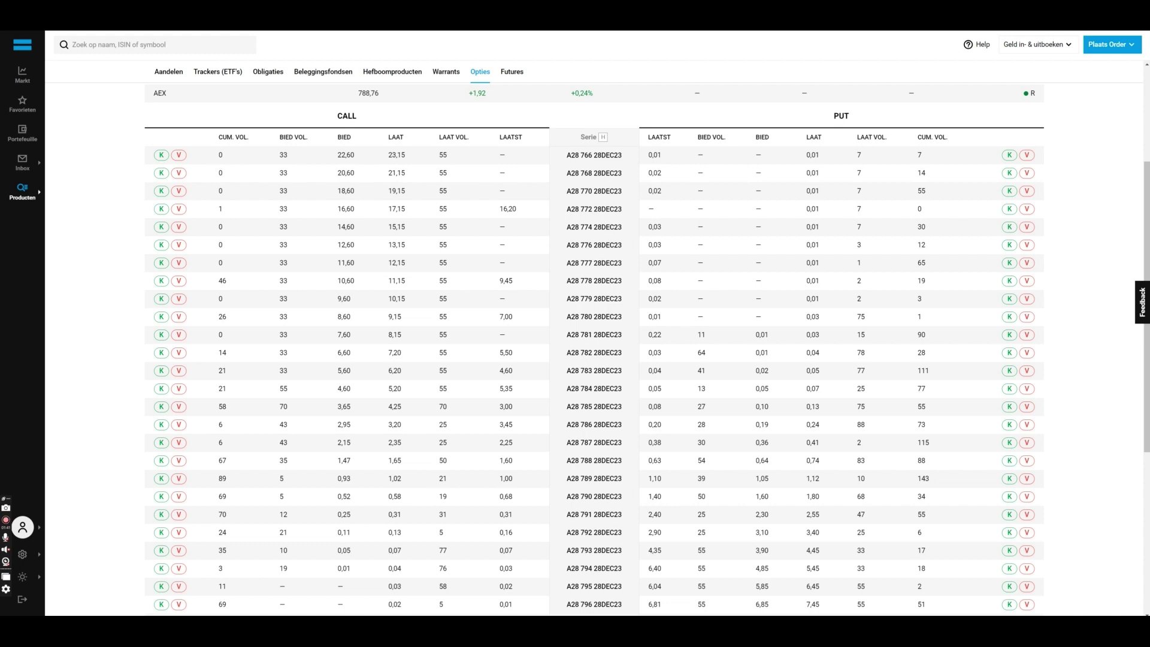
key("alt+Tab")
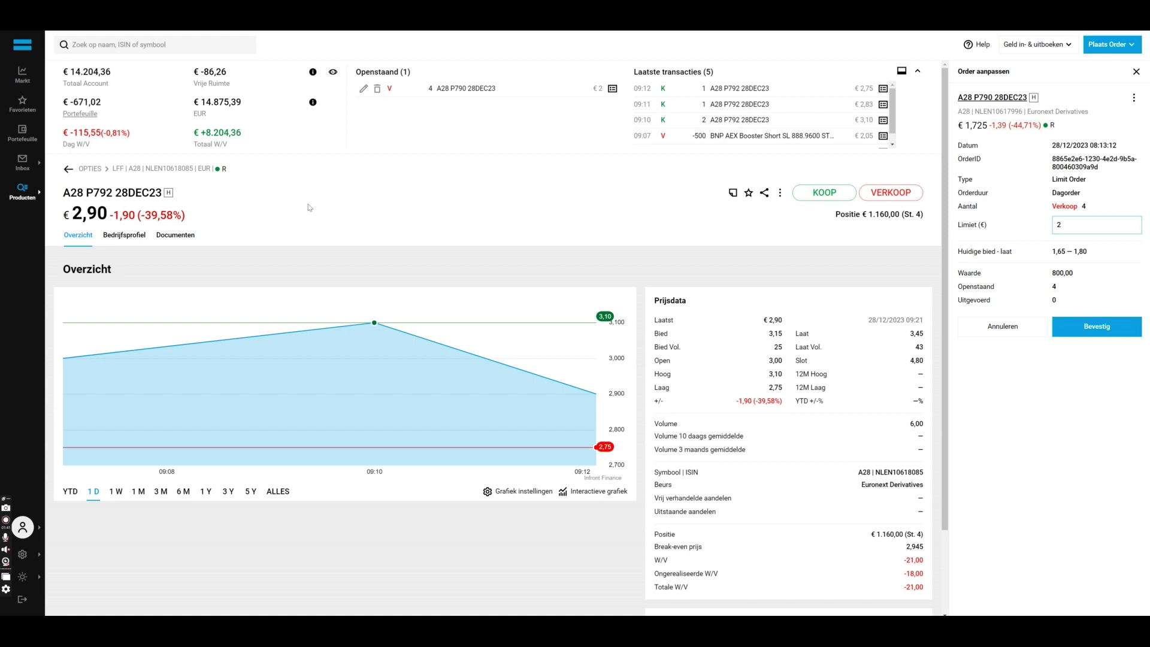
key("alt+Tab")
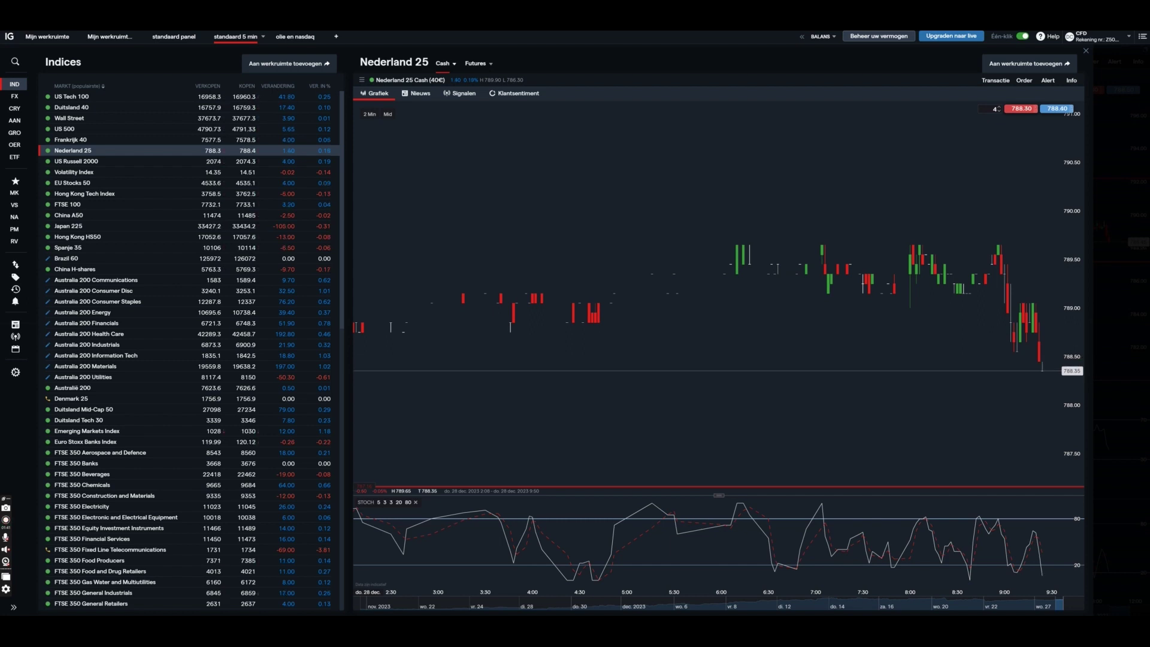
key("alt+Tab")
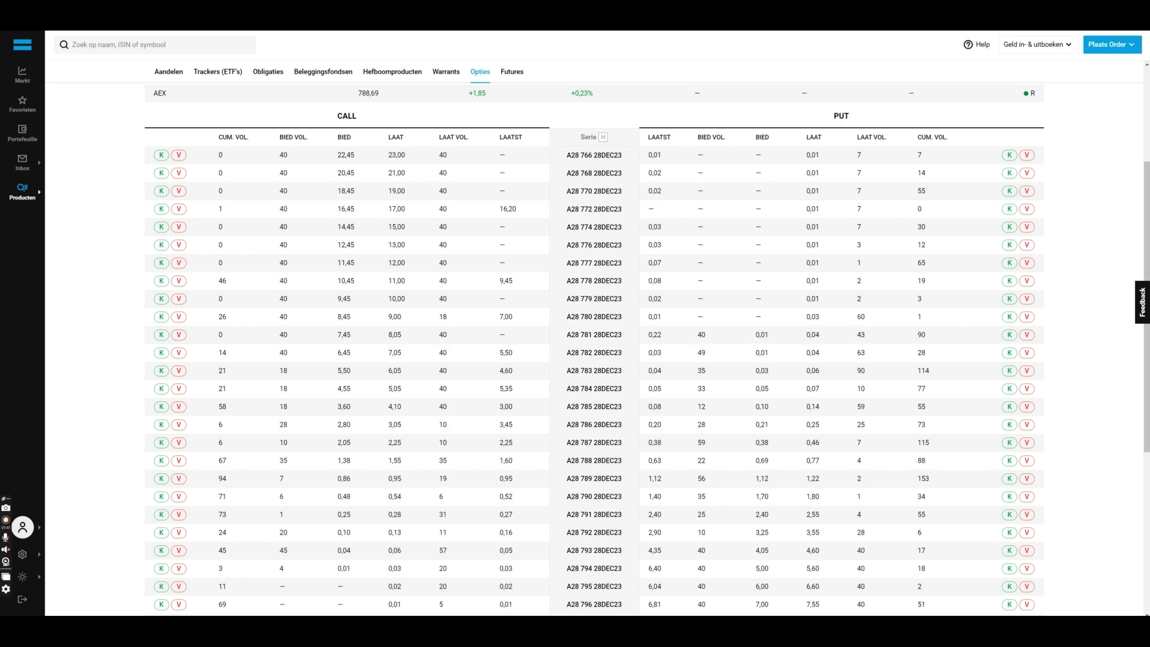
key("alt+Tab")
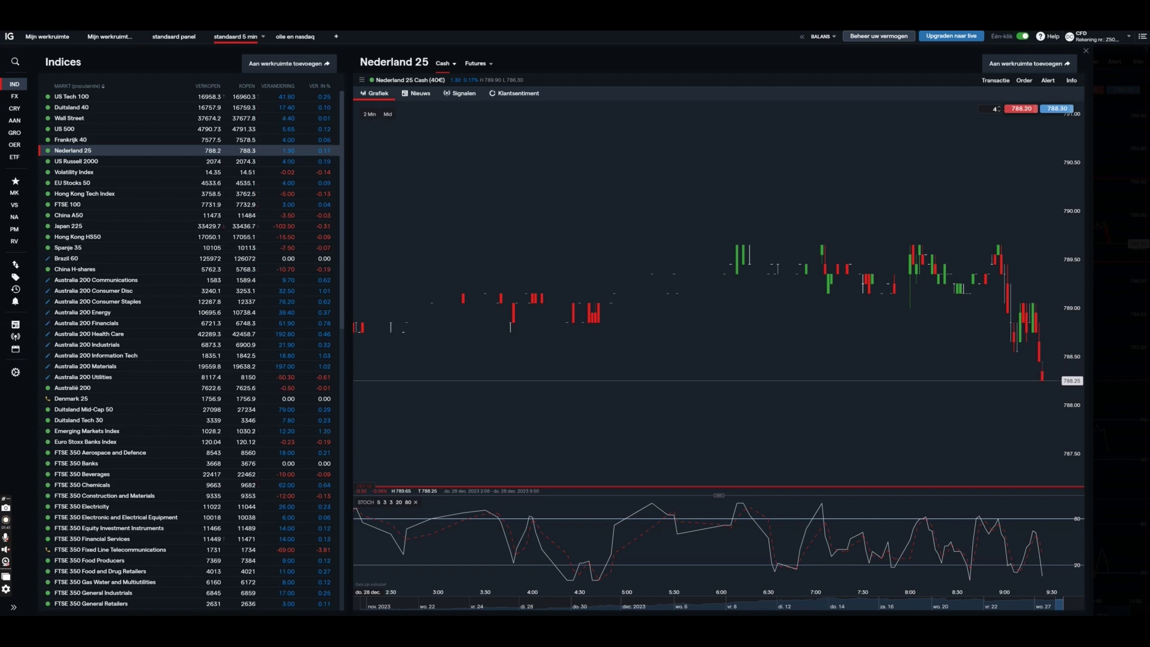
Switch to DEGIRO and enter a limit of 1.9 for the open A28 P790 28DEC23 sell order without confirming it.
key("alt+Tab")
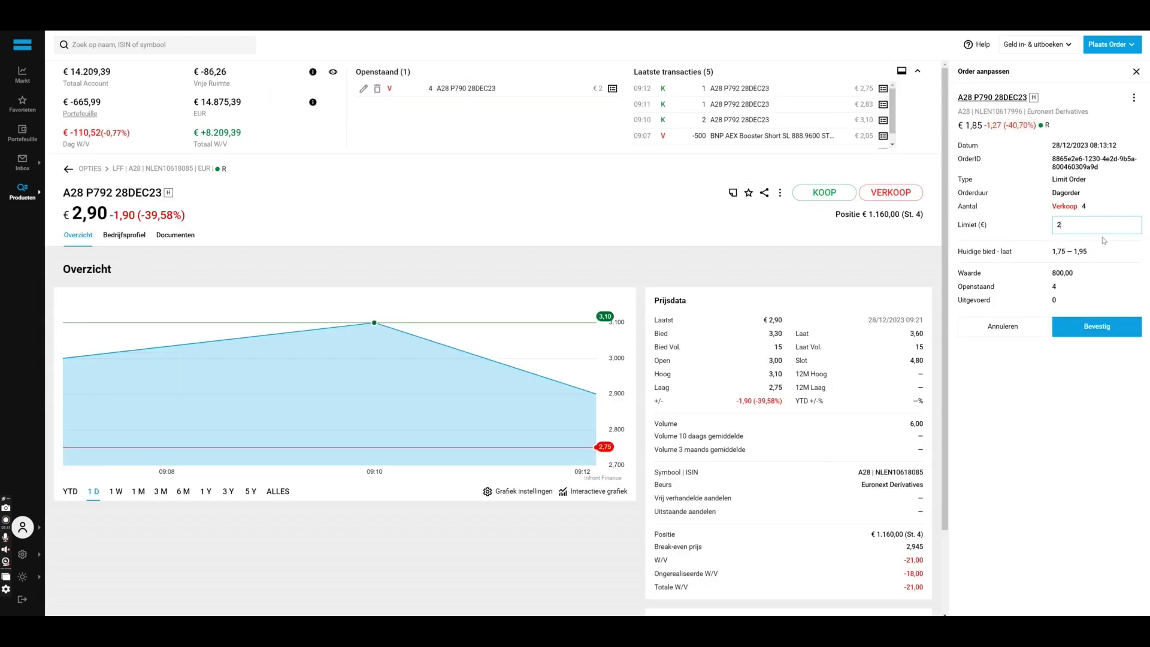
key("BackSpace")
type("1")
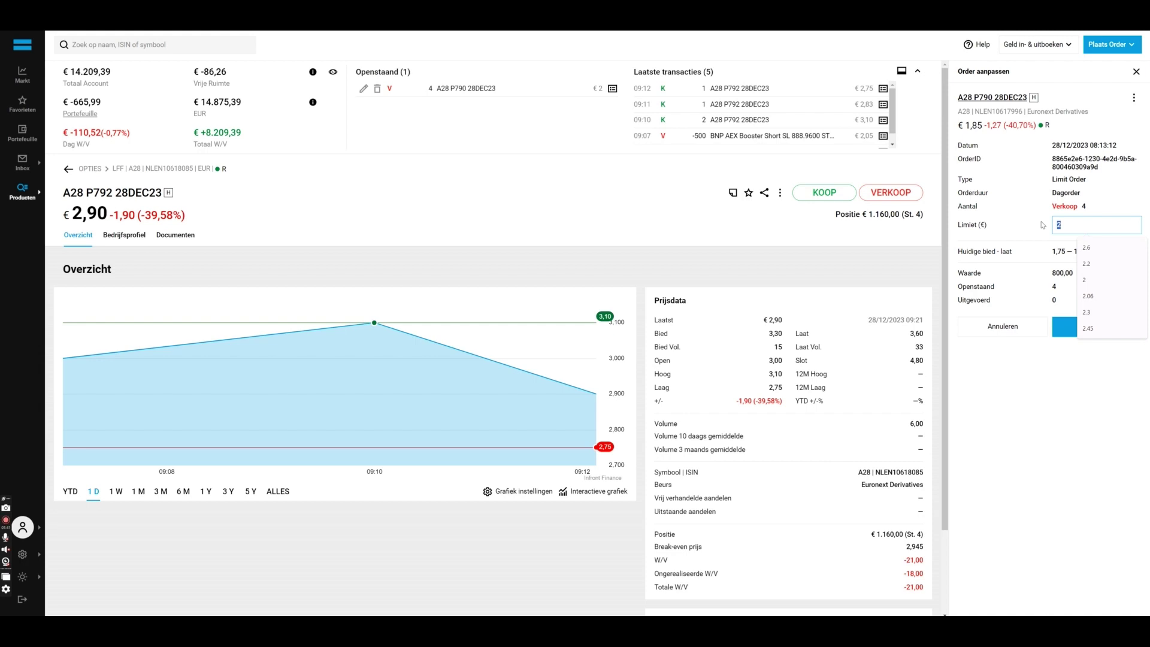
type(".9")
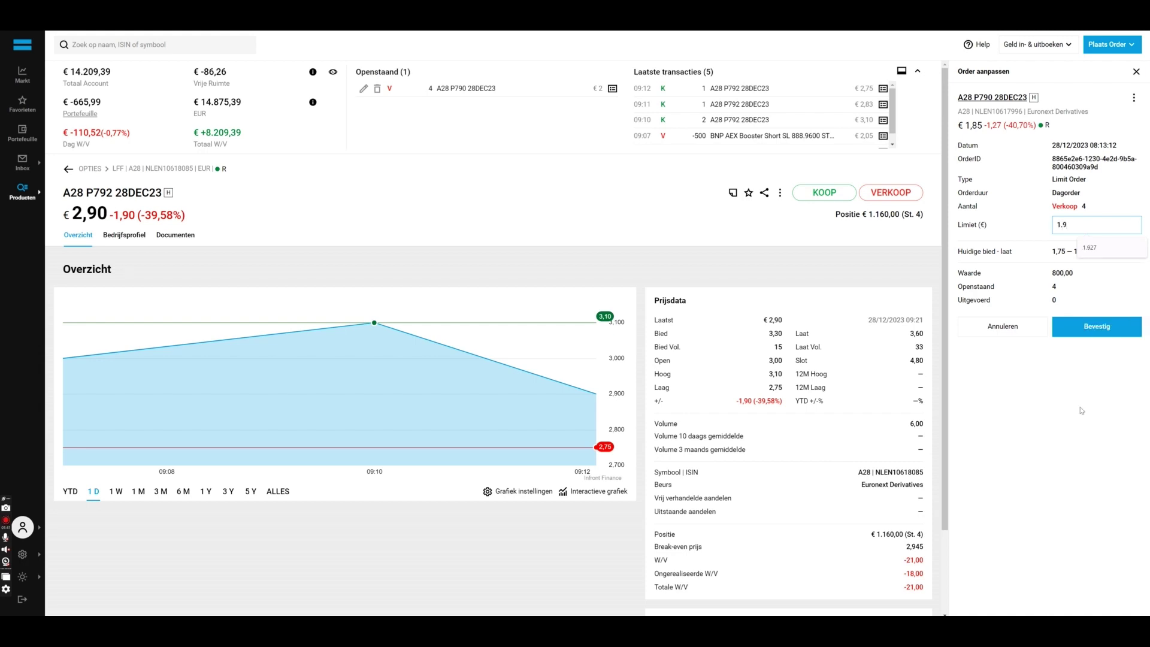
left_click(1092, 445)
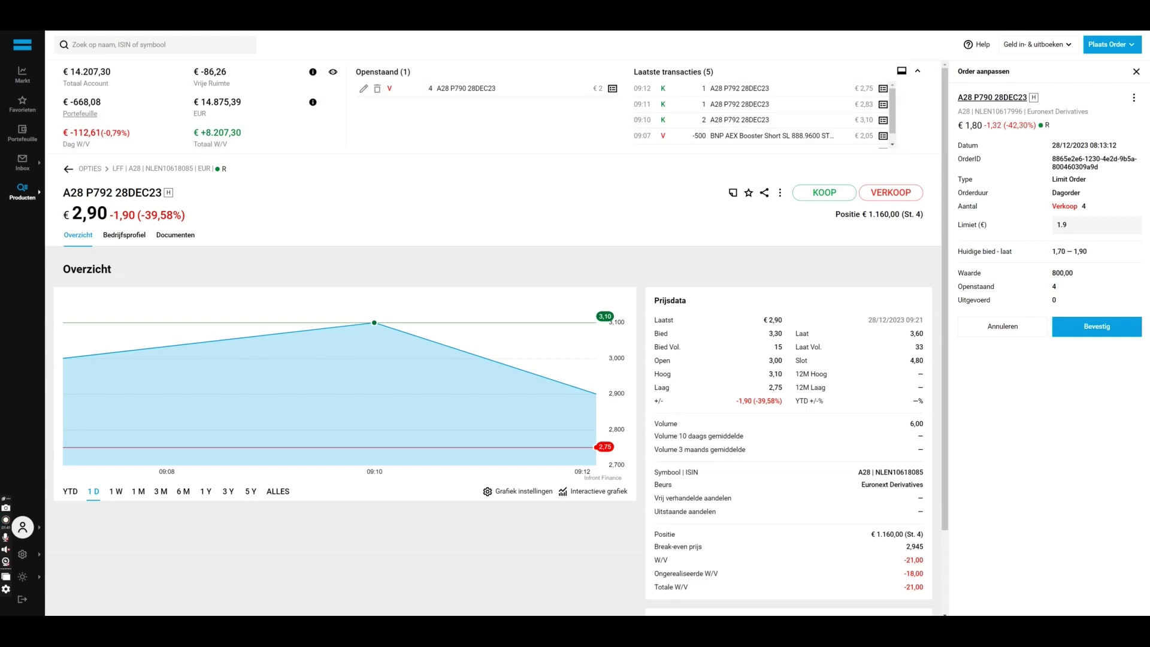
Check the Nederland 25 chart in IG once more, then set the sell order's limit to 1.8 in DEGIRO and confirm the change.
key("alt+Tab")
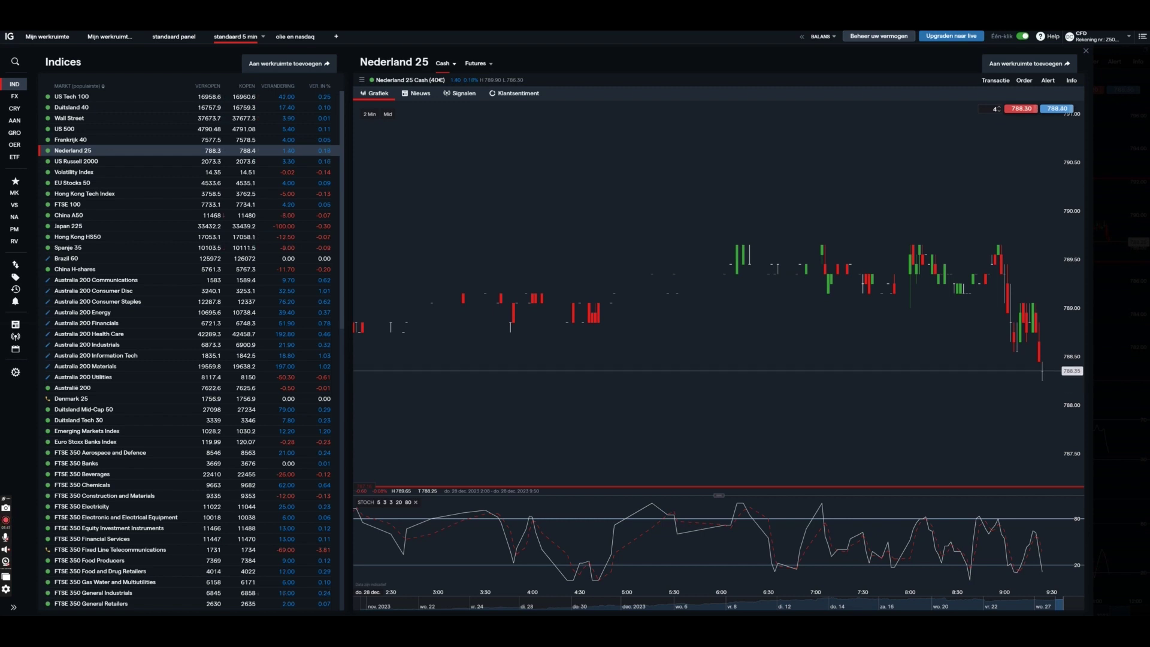
left_click(391, 15)
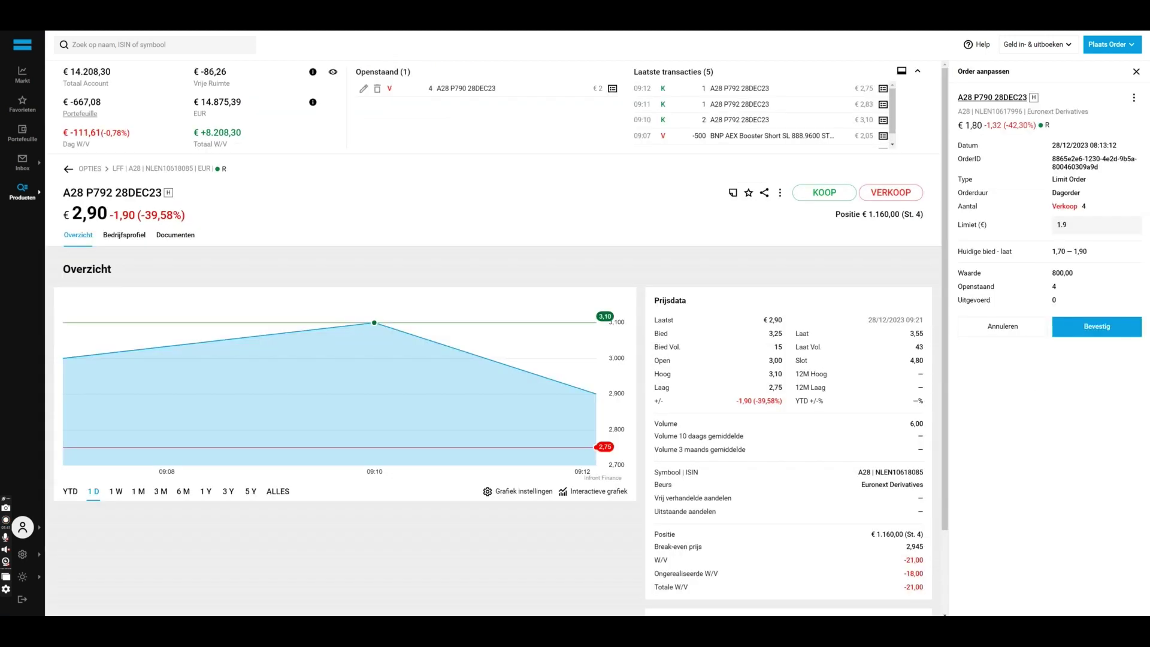
left_click(1098, 225)
type("1.9")
key("BackSpace")
type("8")
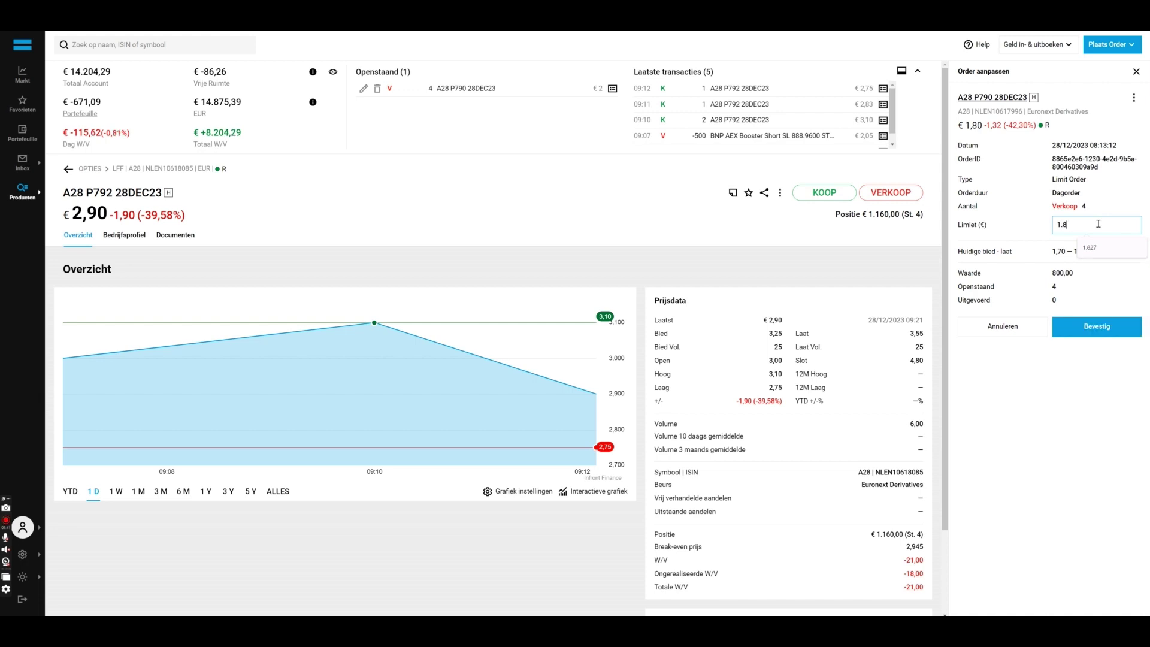
left_click(1102, 327)
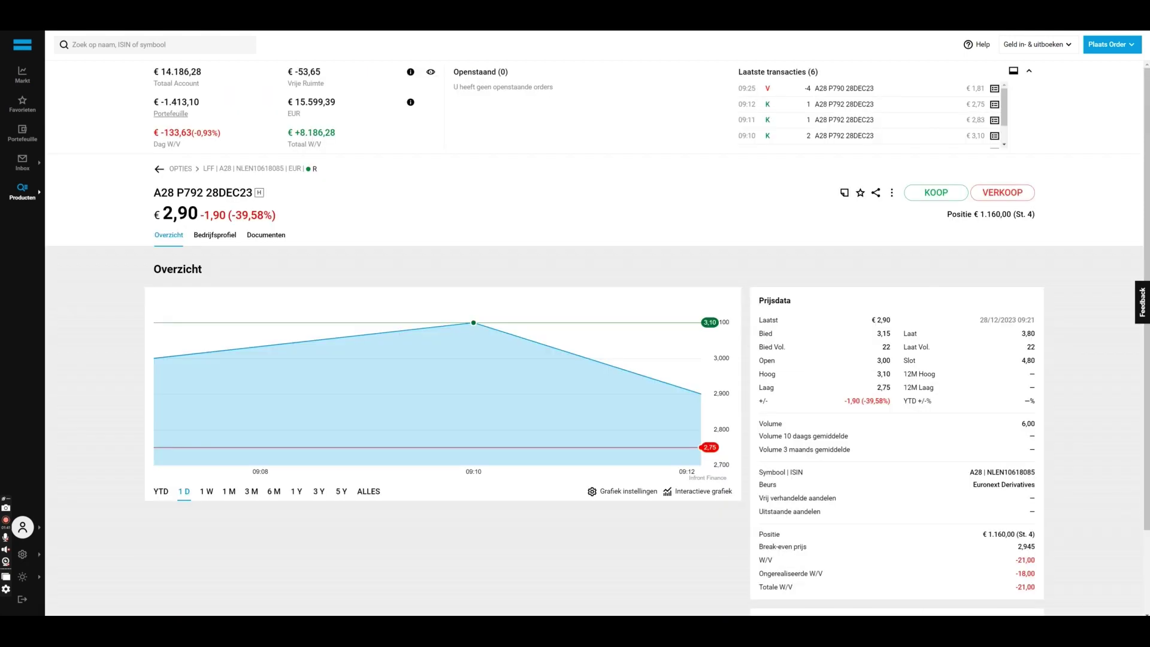
Open the portfolio and examine the A28 P790 and P792 28DEC23 positions in its options section.
left_click(22, 133)
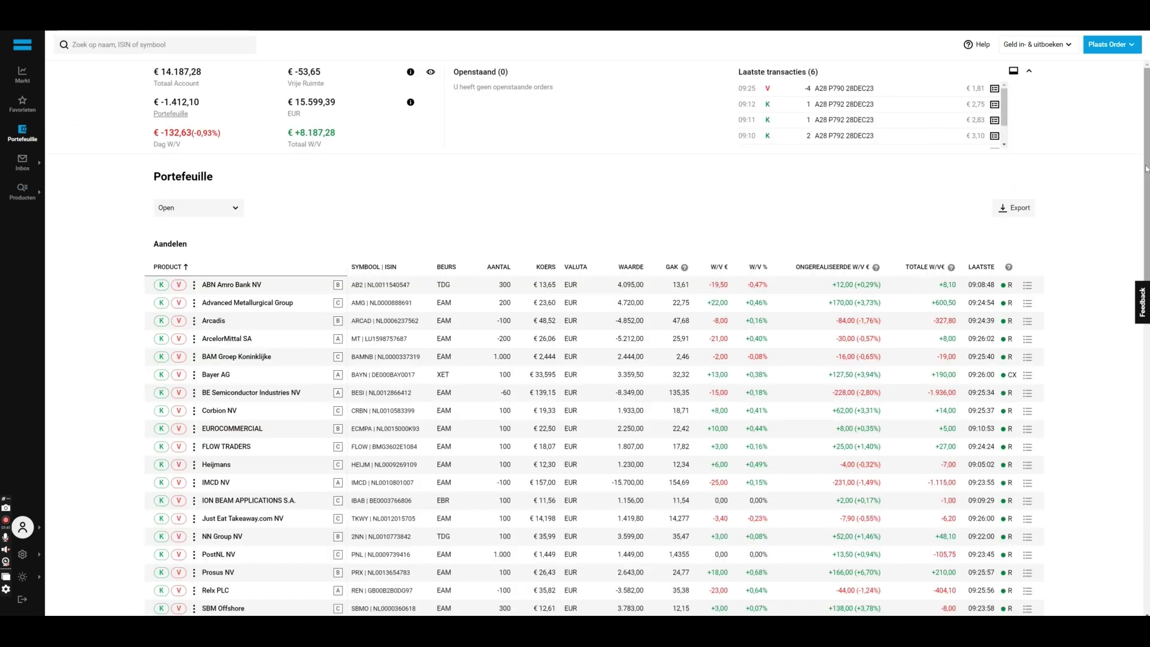
scroll(1146, 168, "down", 3)
scroll(1145, 307, "down", 2)
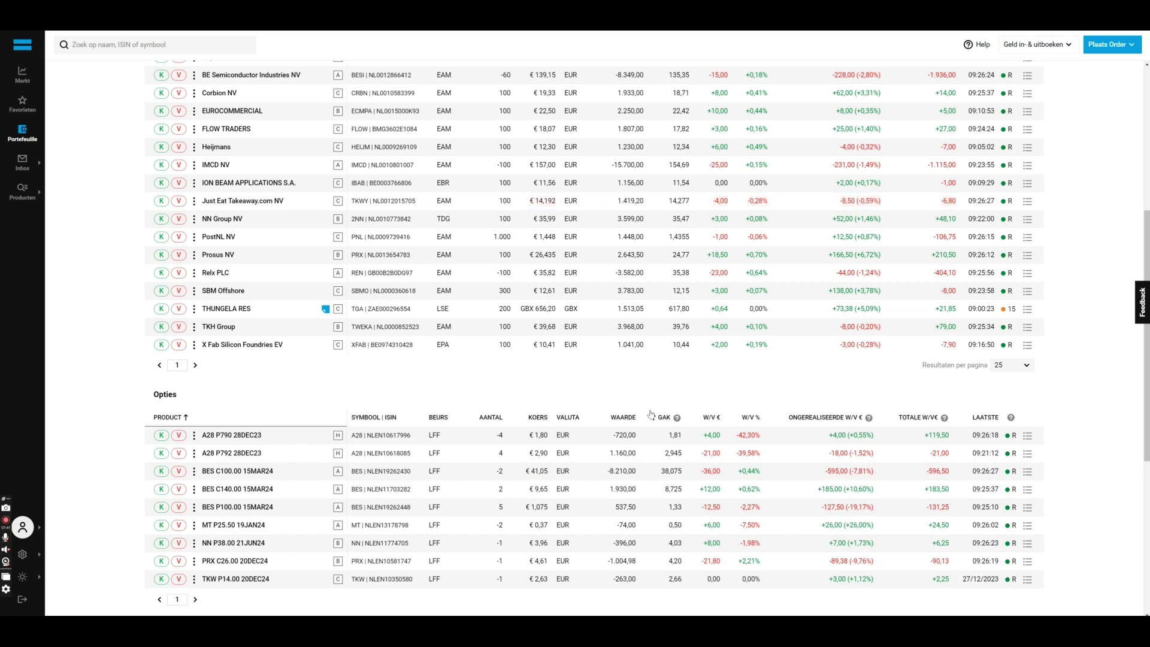
Check the price data of the held A28 P792 28DEC23 puts, return to the portfolio and switch to the Nederland 25 chart in IG.
left_click(288, 450)
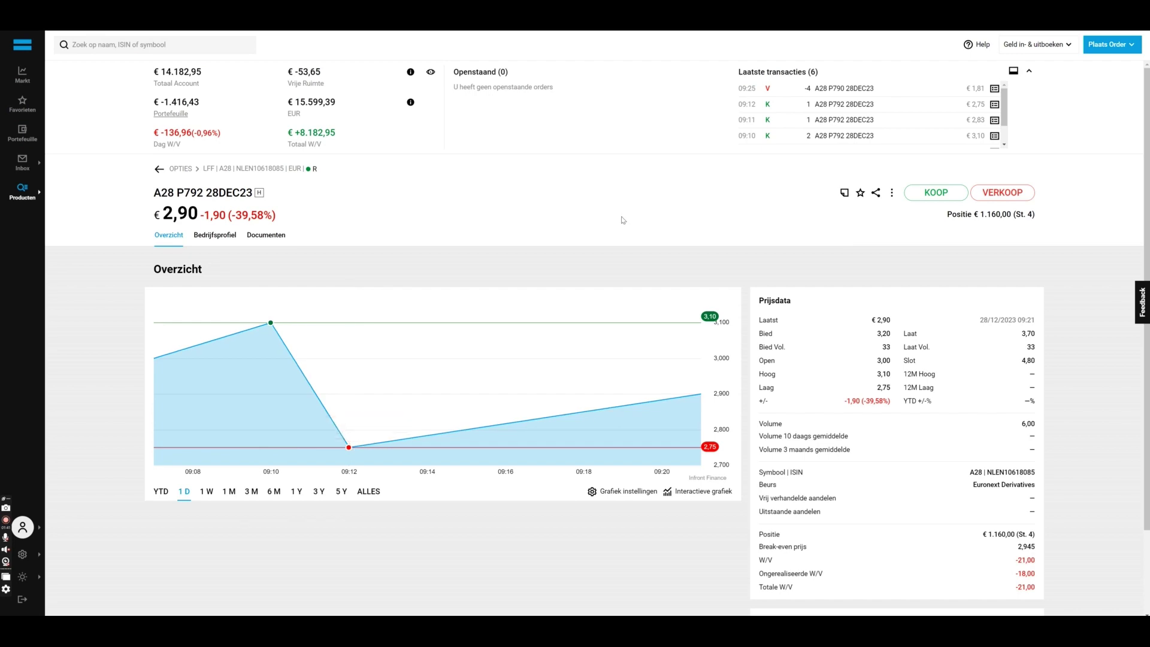
left_click(20, 134)
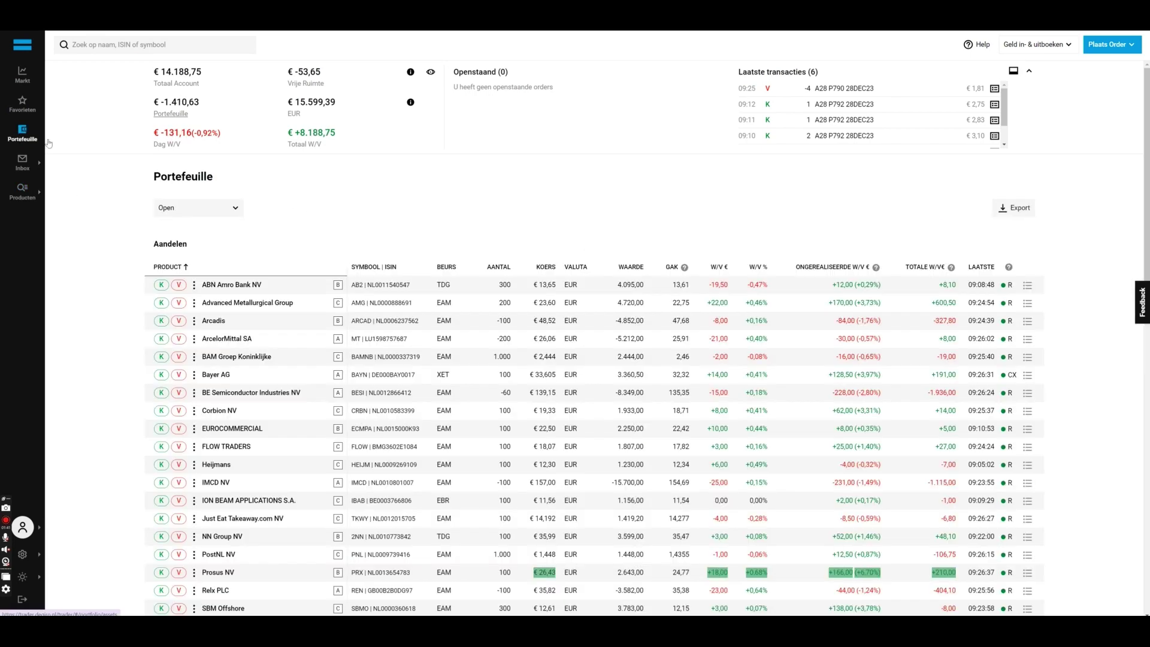
key("alt+Tab")
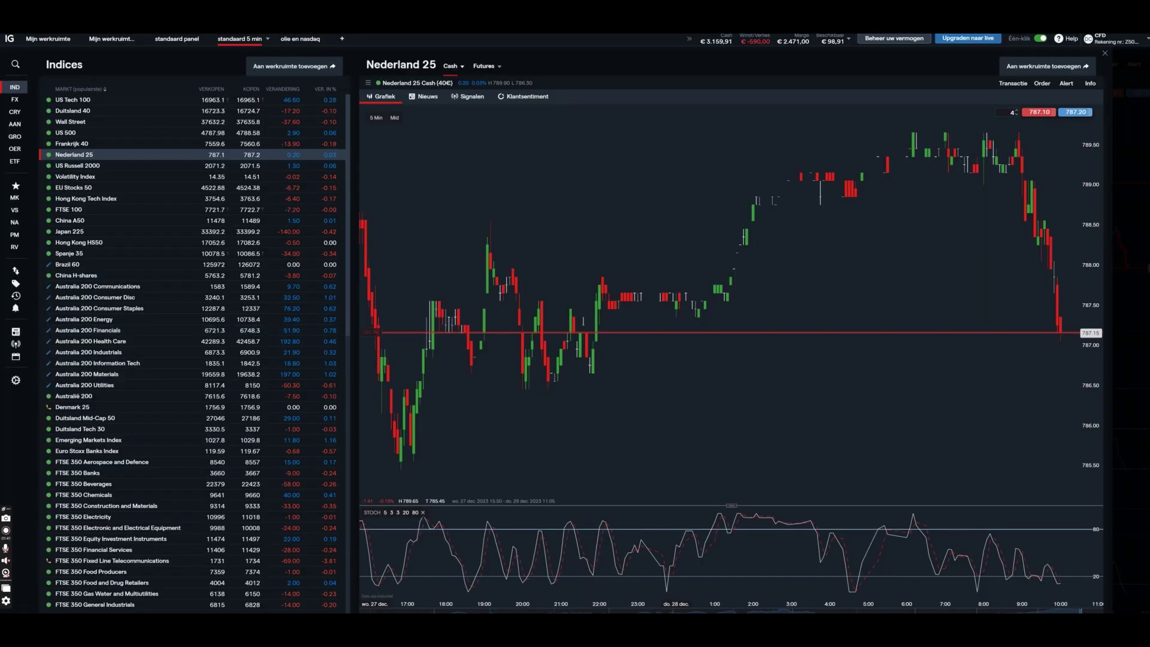
Switch to DEGIRO, review the call and put quotes in the A28 28DEC23 option chain, and open the A28 C785 28DEC23 overview.
key("alt+Tab")
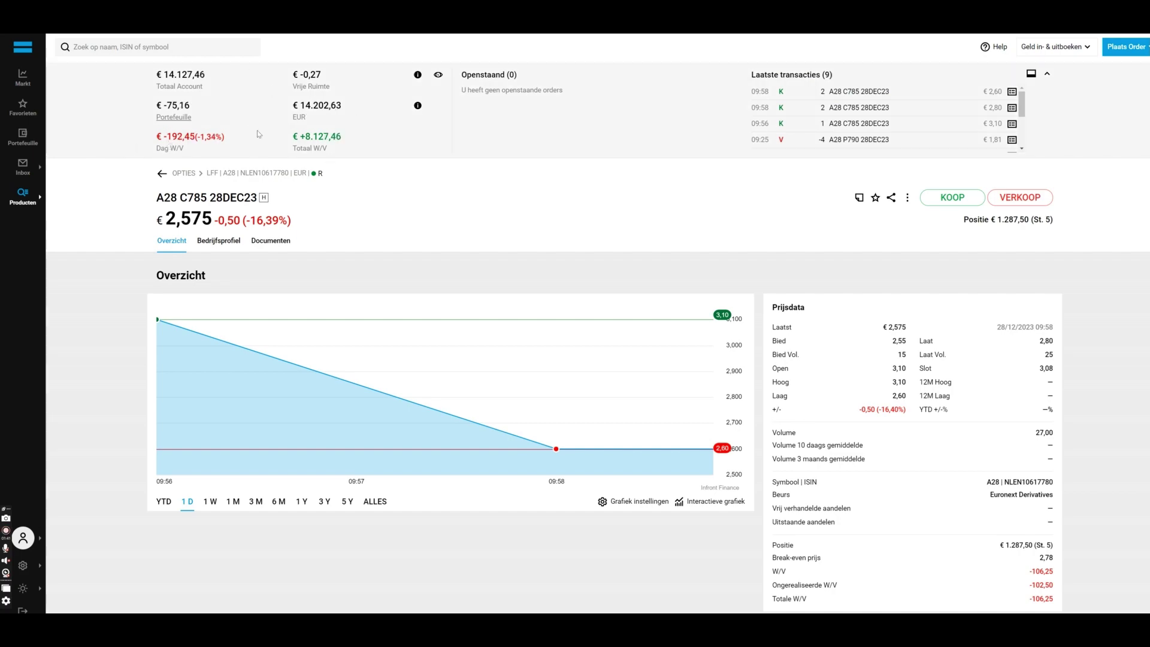
left_click(184, 173)
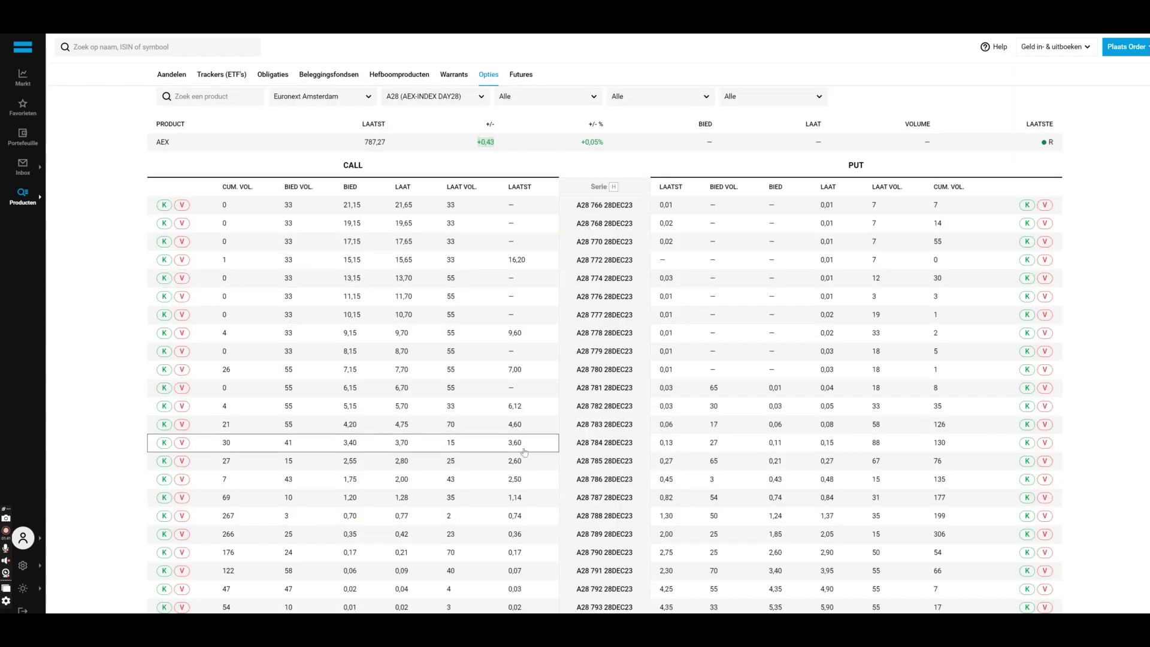
scroll(525, 452, "down", 2)
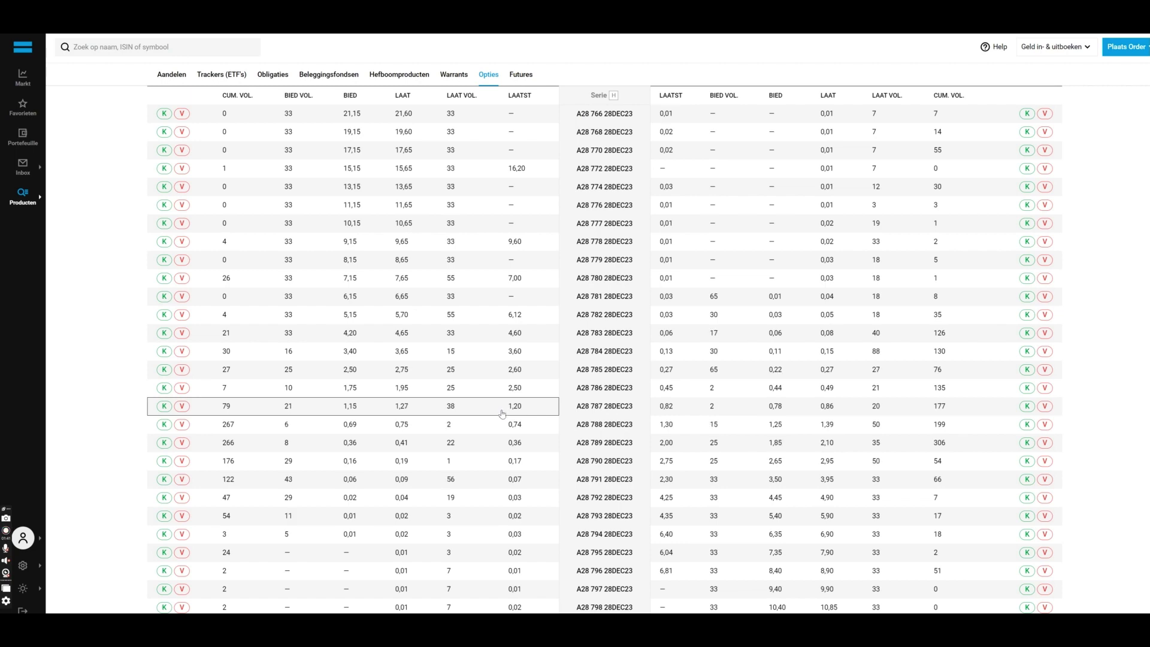
scroll(592, 439, "up", 4)
scroll(607, 215, "down", 2)
left_click(419, 506)
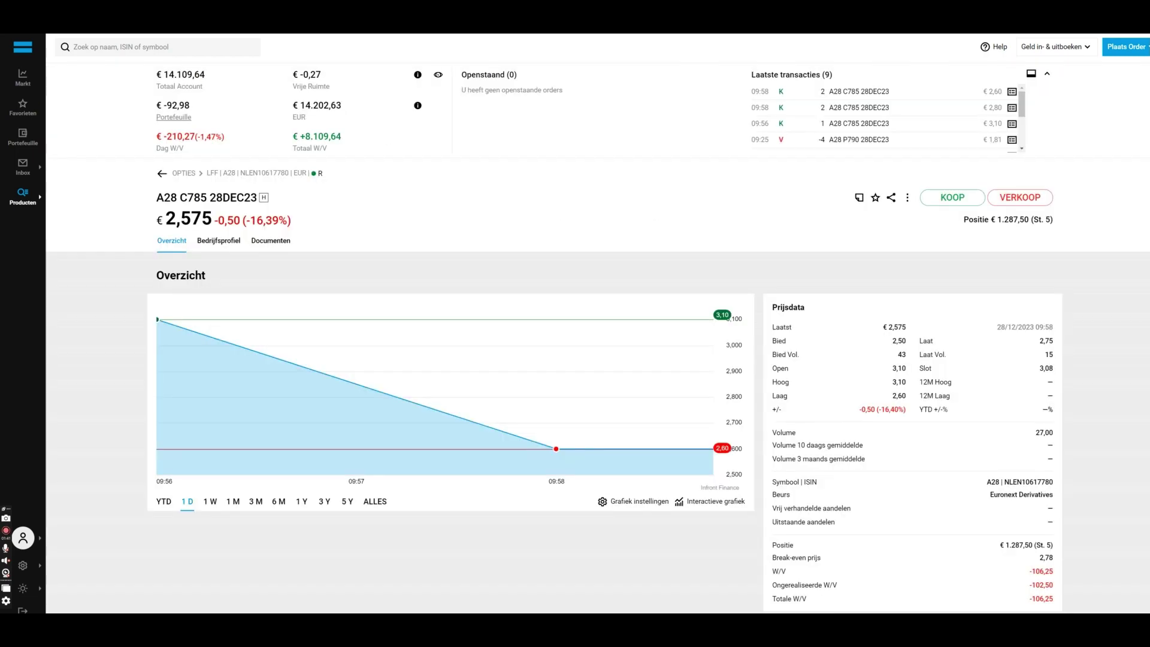
Open the portfolio and examine the A28 C785, P790 and P792 28DEC23 positions among the options.
left_click(23, 137)
scroll(387, 242, "down", 5)
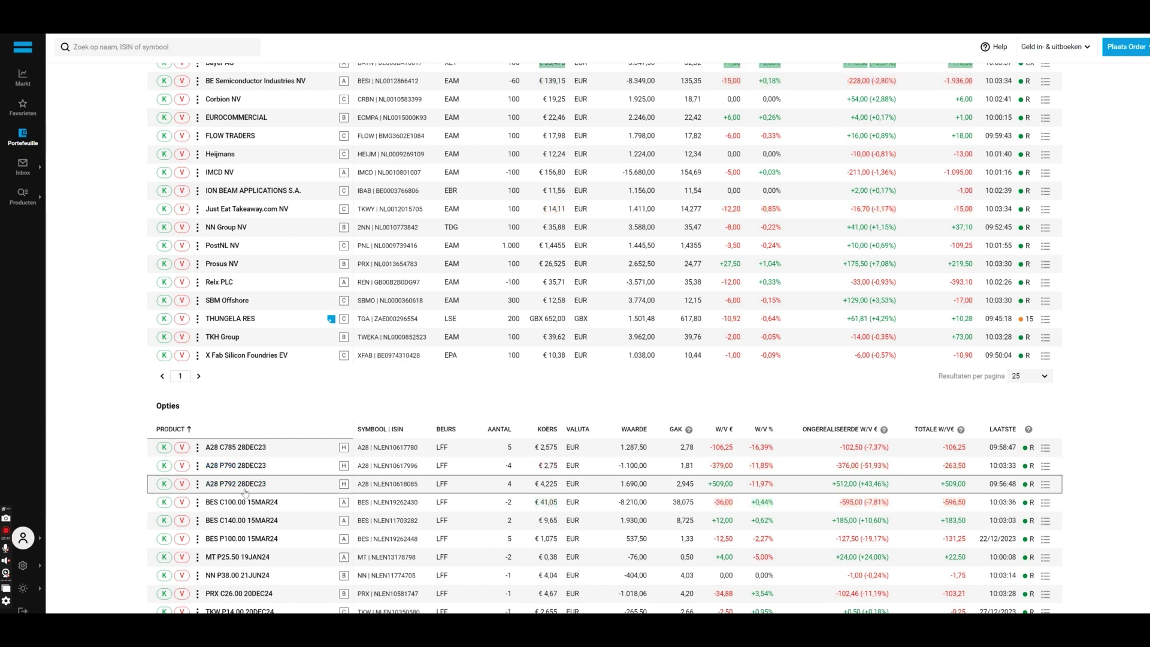
scroll(244, 490, "down", 2)
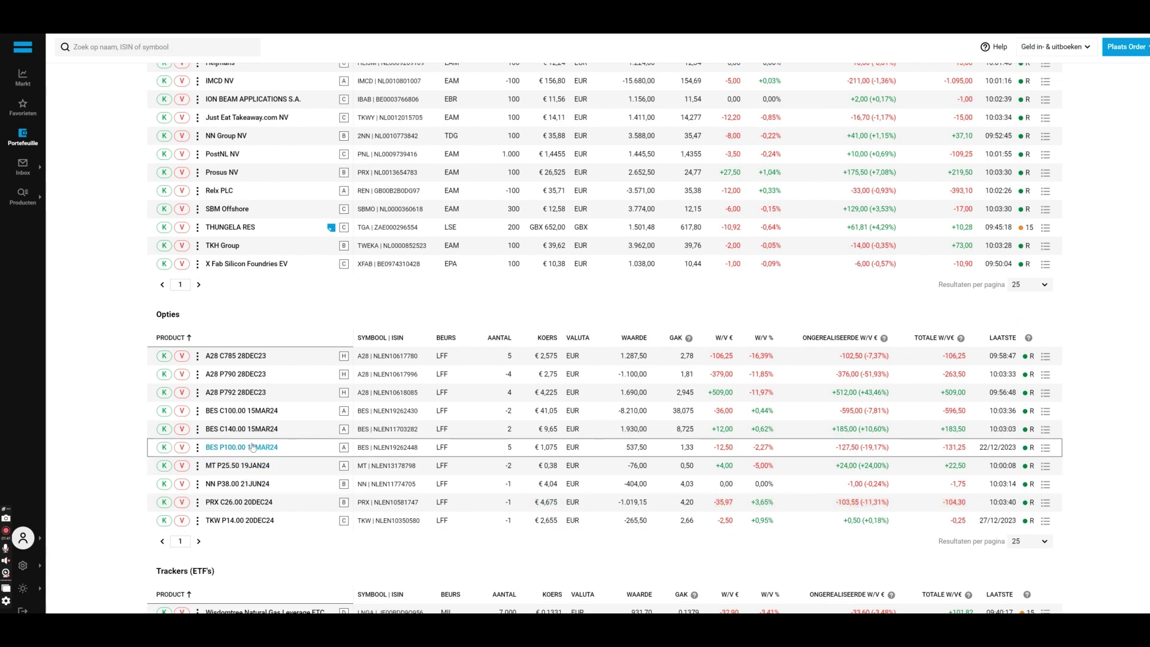
left_click(246, 357)
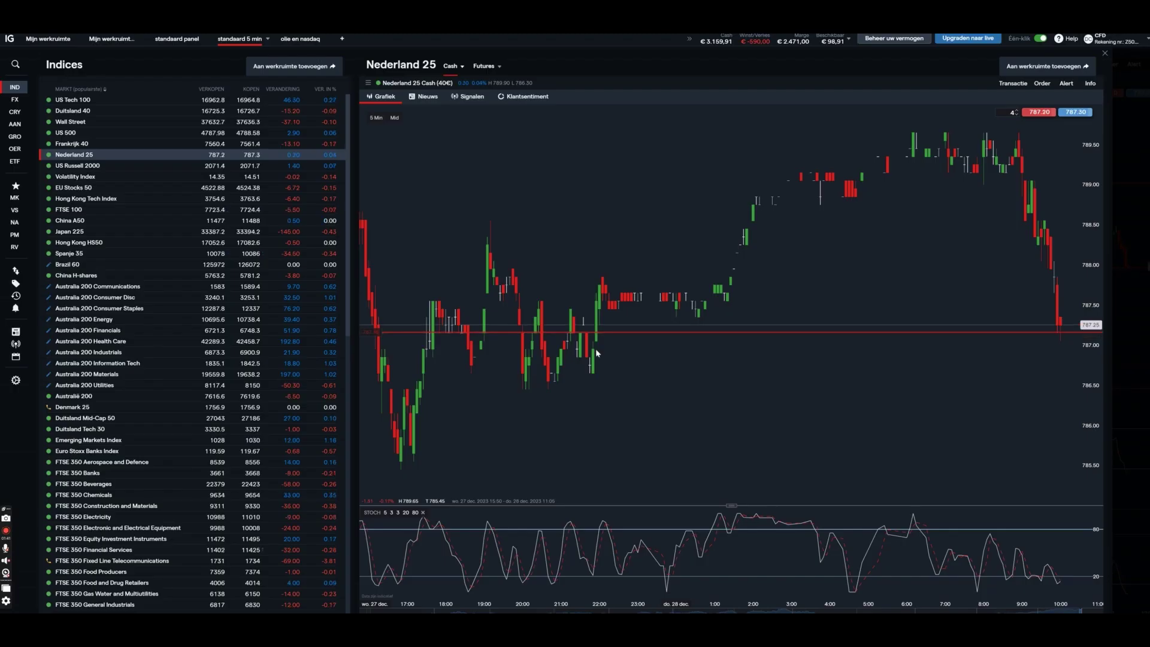
In IG, examine the recent Nederland 25 price movement and compare it with the Wall Street, Duitsland 40 and US 500 charts.
scroll(598, 358, "up", 2)
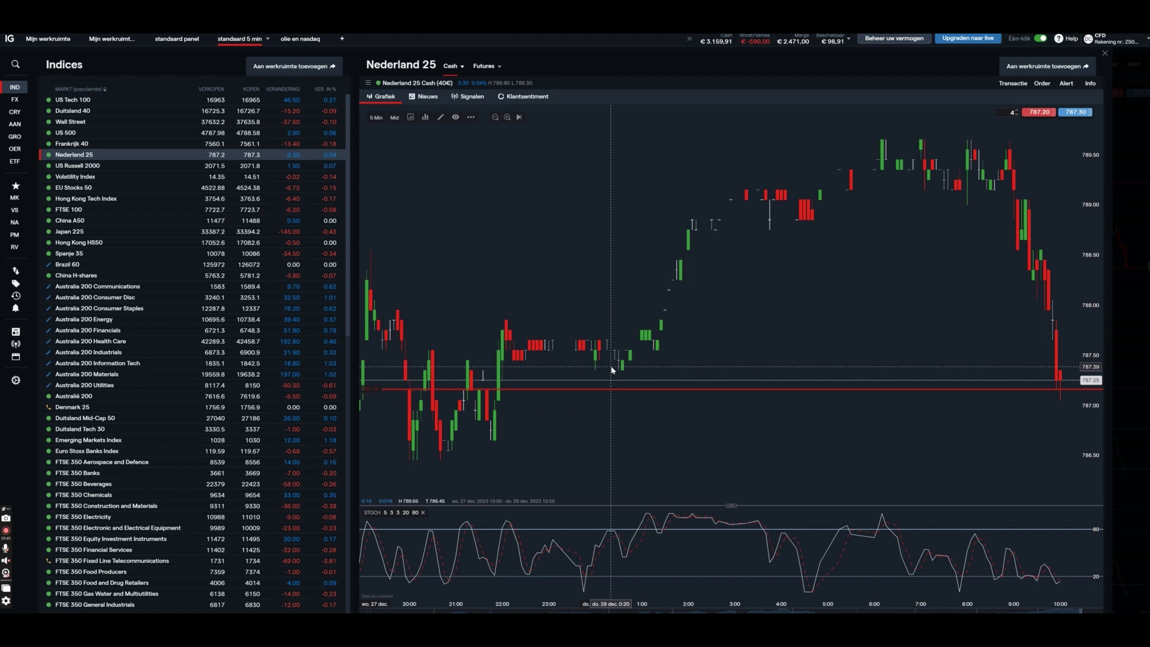
scroll(611, 370, "up", 1)
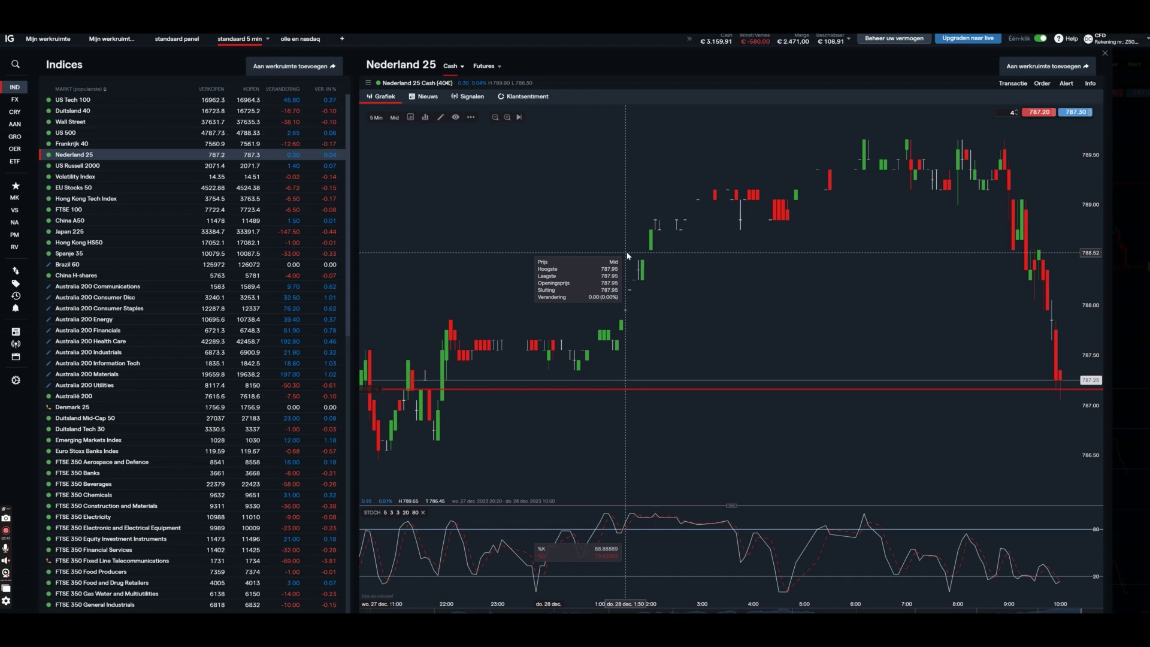
left_click(182, 123)
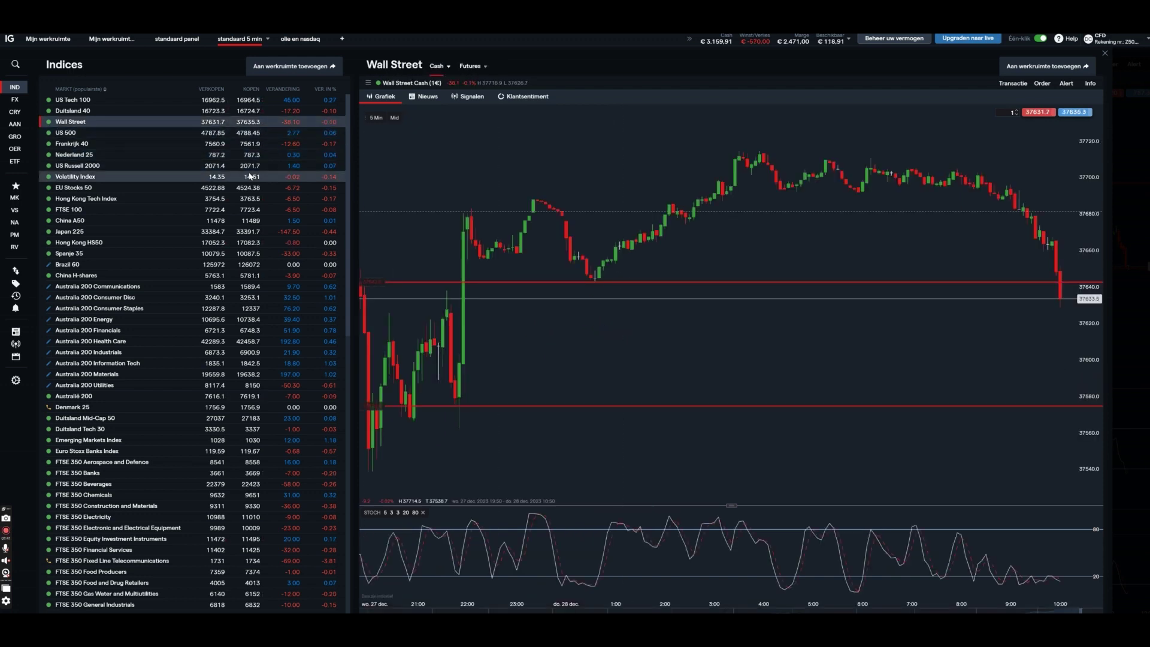
left_click(260, 114)
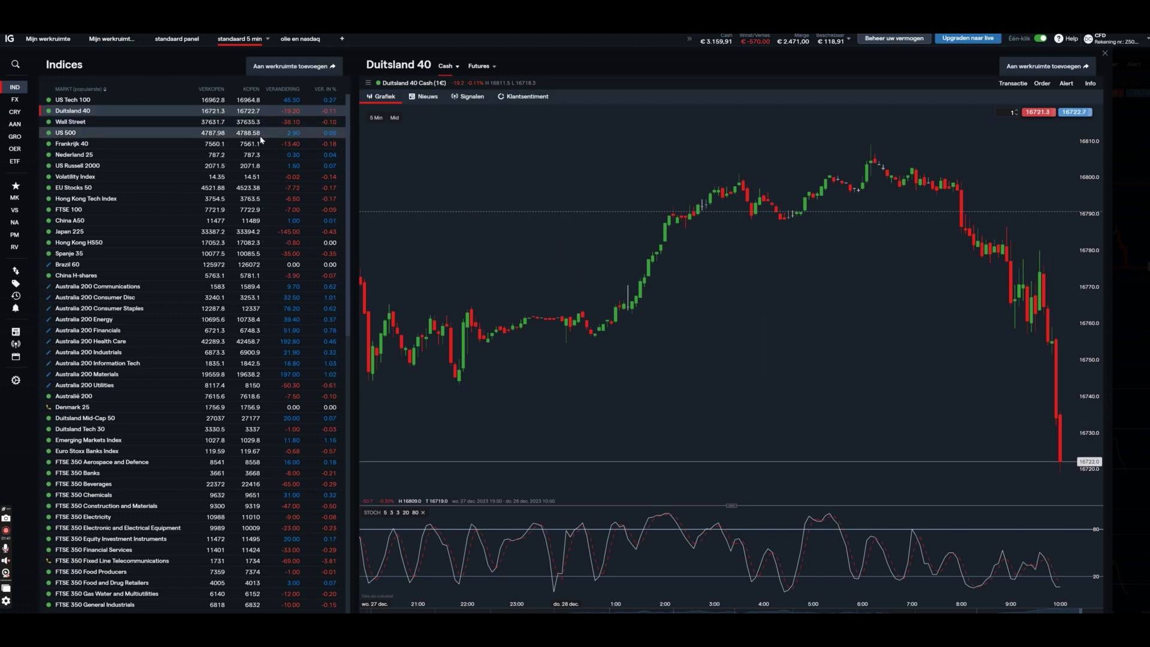
left_click(261, 135)
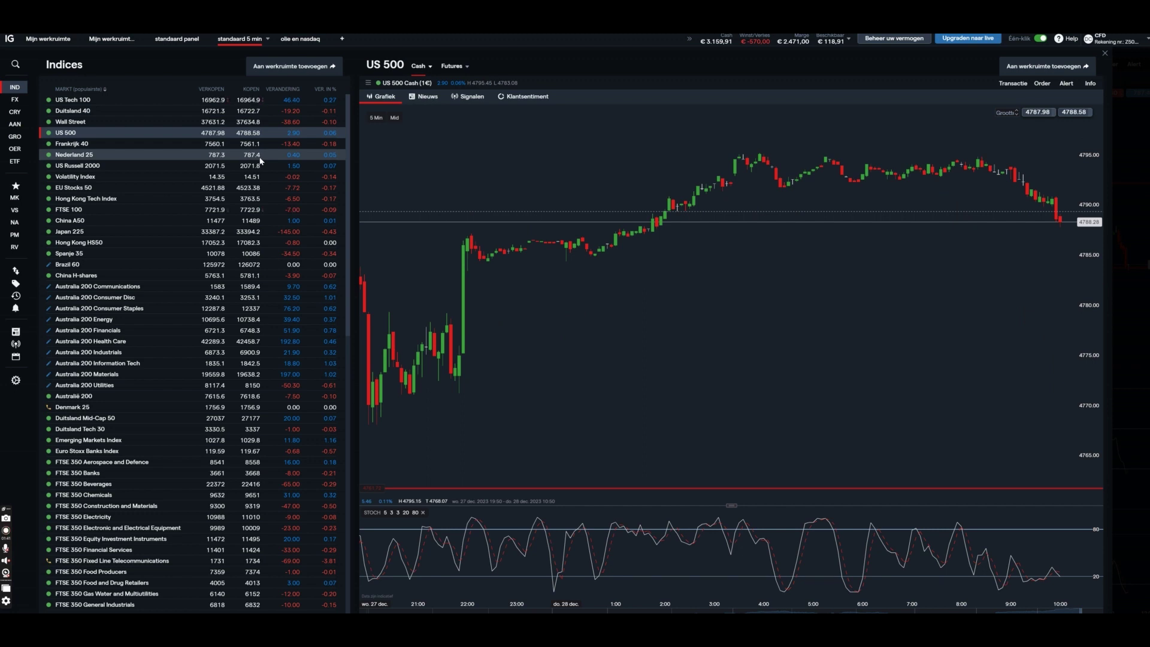
left_click(260, 157)
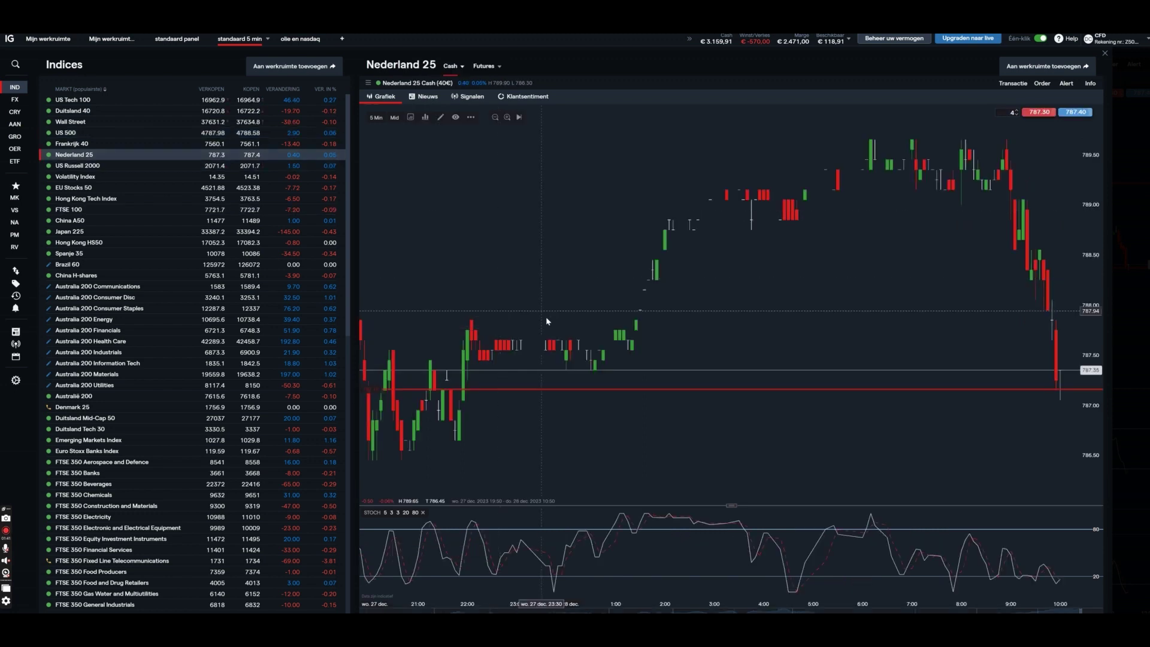